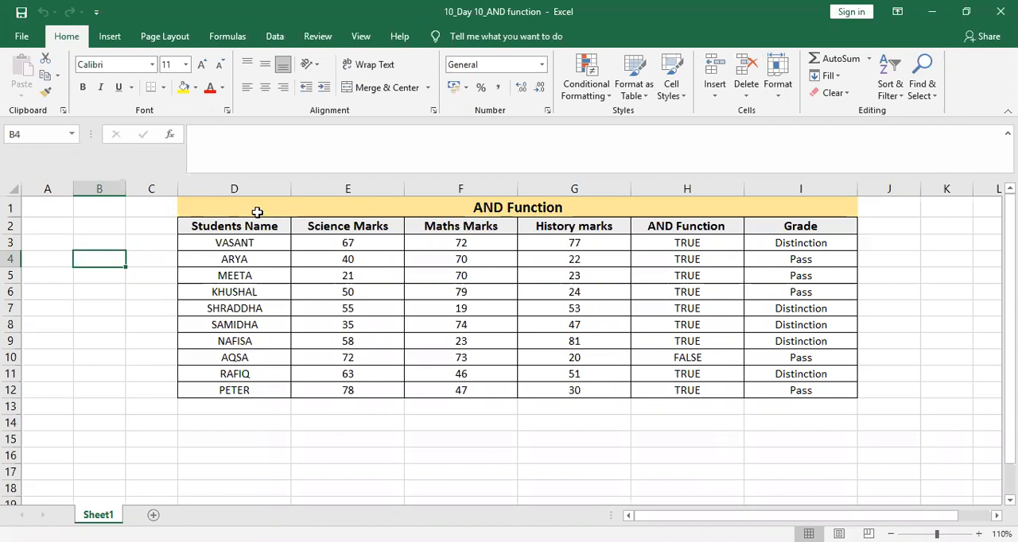
# Examine the student names, the three marks columns, and the existing formulas in the AND Function and Grade columns.
pyautogui.moveTo(258, 226); pyautogui.dragTo(254, 387)
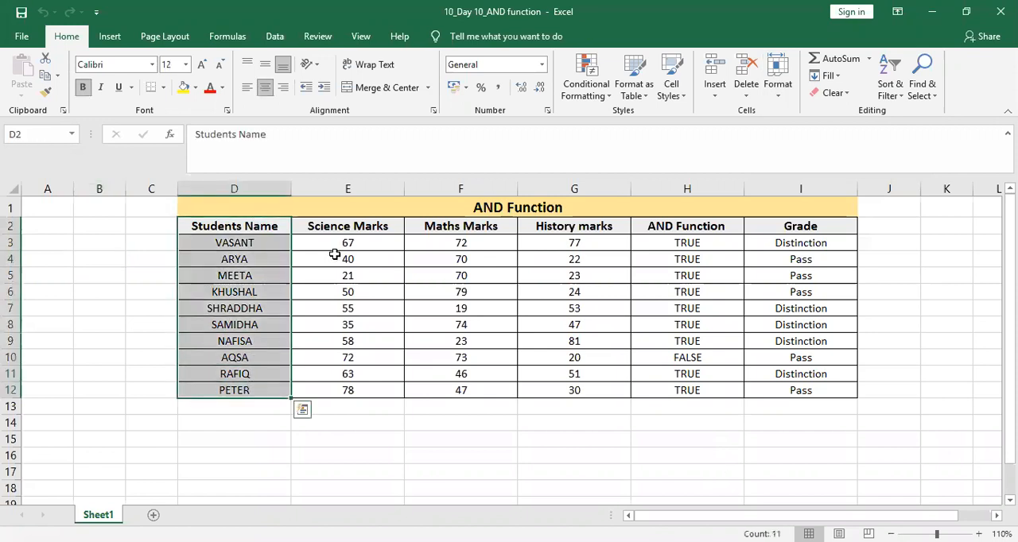
pyautogui.click(359, 226)
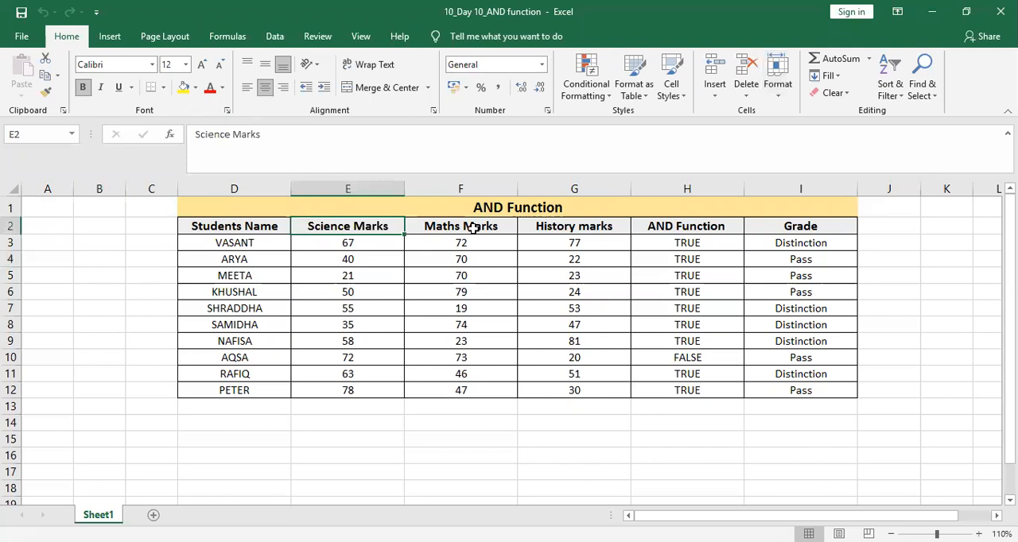
pyautogui.click(474, 228)
pyautogui.click(569, 227)
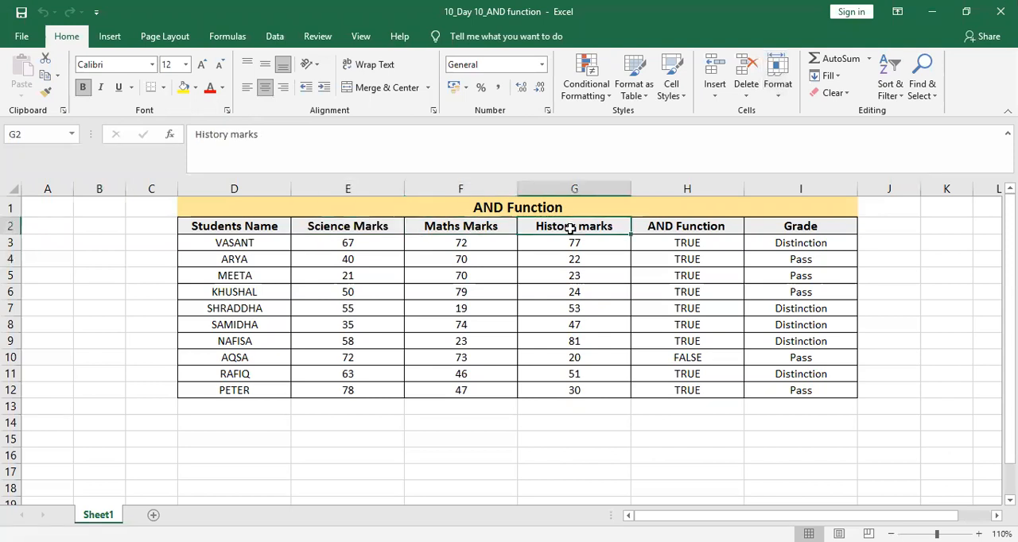
pyautogui.click(704, 223)
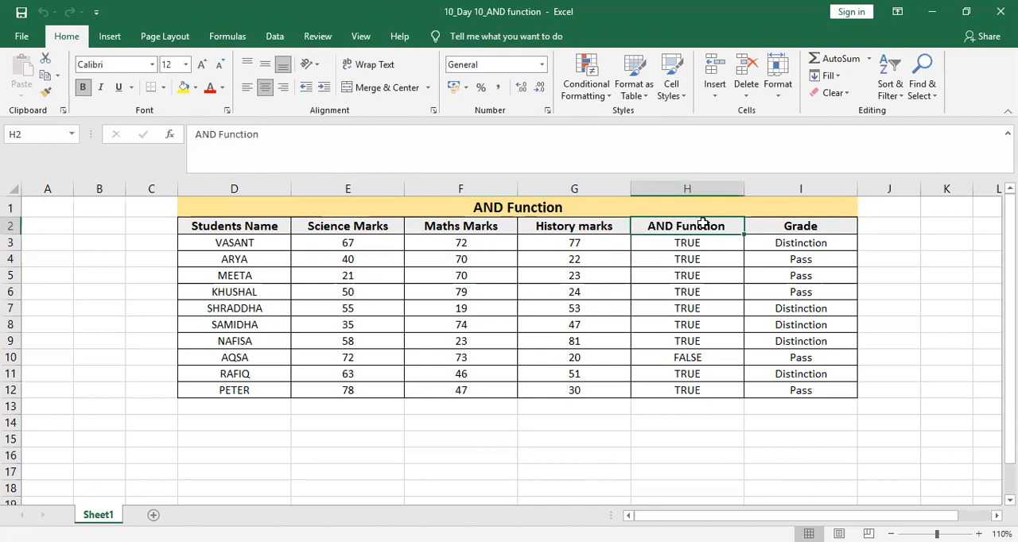
pyautogui.click(803, 244)
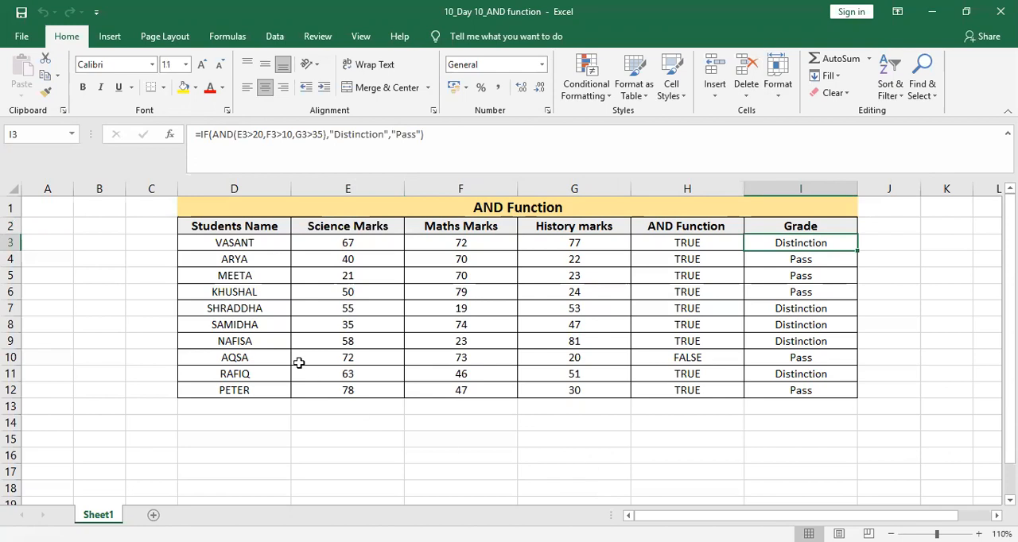
pyautogui.click(671, 243)
pyautogui.hotkey('shift', 'Right')
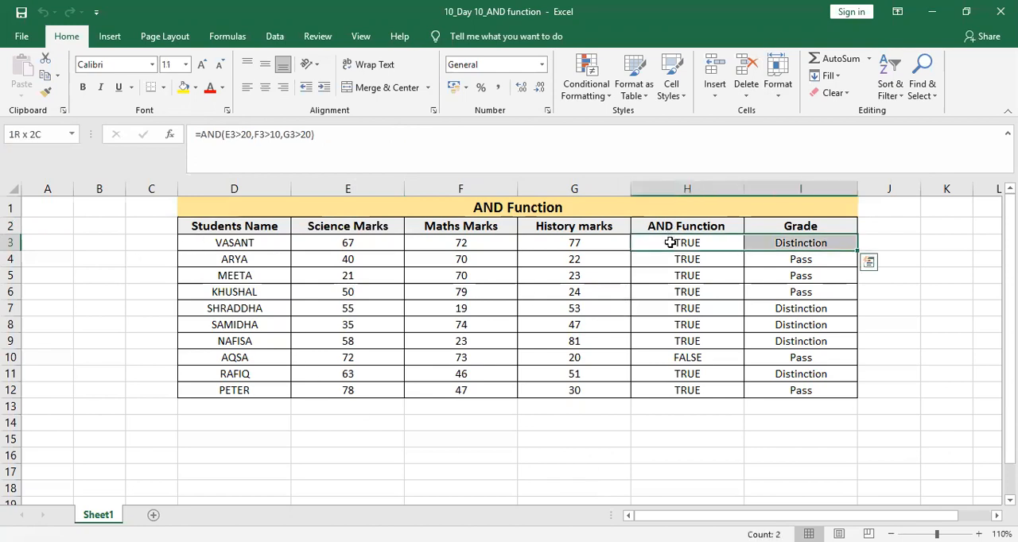
pyautogui.hotkey('ctrl', 'shift', 'Down')
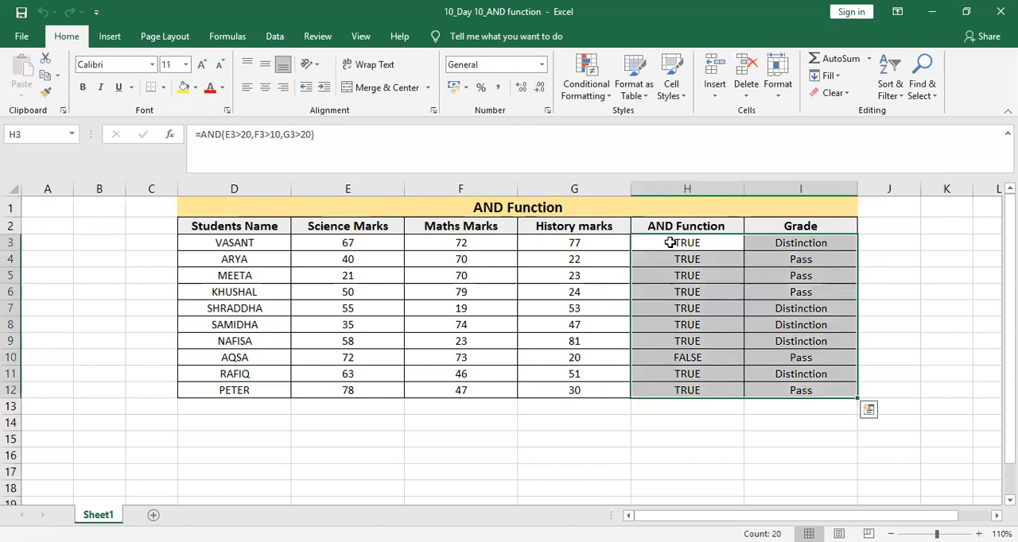
pyautogui.press('Left')
pyautogui.press('Right')
pyautogui.press('Right')
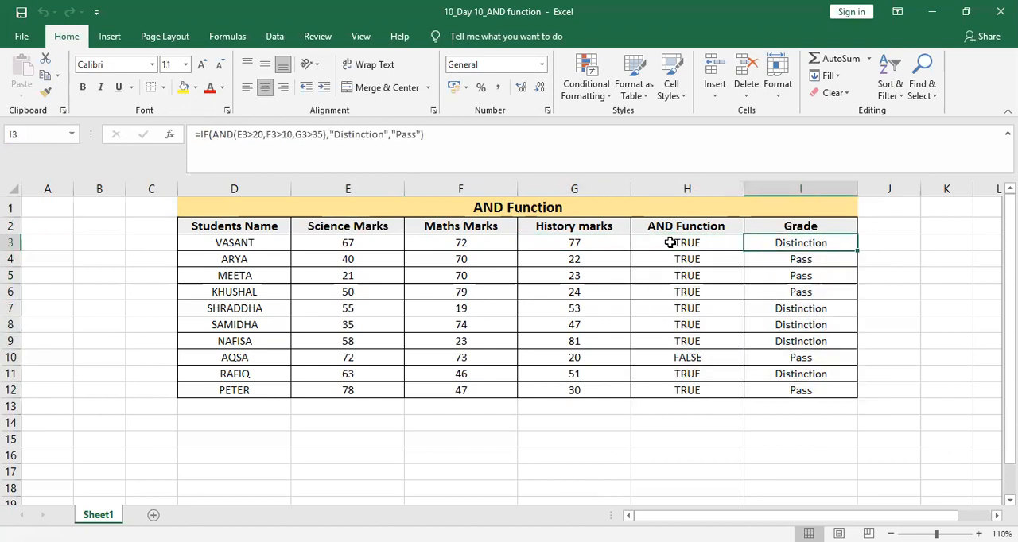
# Clear the existing results from the AND Function column (H3:H12) and the Grade column (I3:I12).
pyautogui.press('Left')
pyautogui.hotkey('ctrl', 'shift', 'Down')
pyautogui.press('Delete')
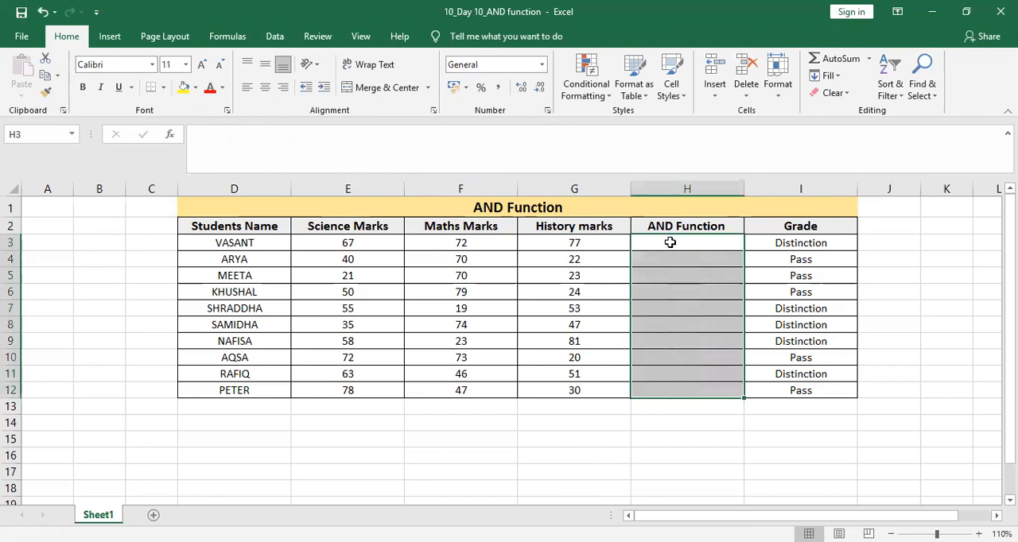
pyautogui.click(817, 243)
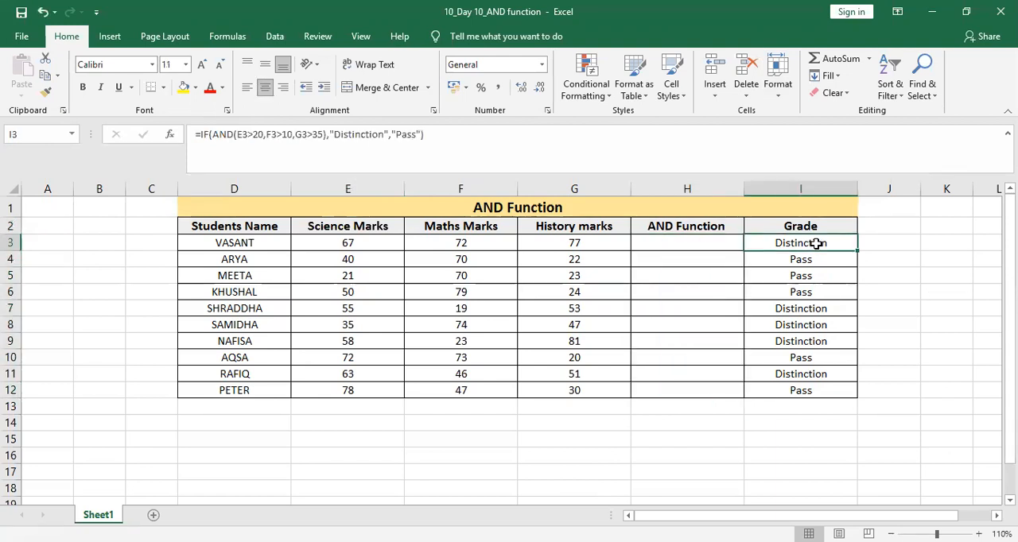
pyautogui.hotkey('shift', 'Down')
pyautogui.hotkey('shift', 'Down')
pyautogui.hotkey('shift', 'Down')
pyautogui.hotkey('shift', 'Down')
pyautogui.hotkey('shift', 'Down')
pyautogui.hotkey('shift', 'Down')
pyautogui.hotkey('shift', 'Down')
pyautogui.hotkey('shift', 'Down')
pyautogui.hotkey('shift', 'Down')
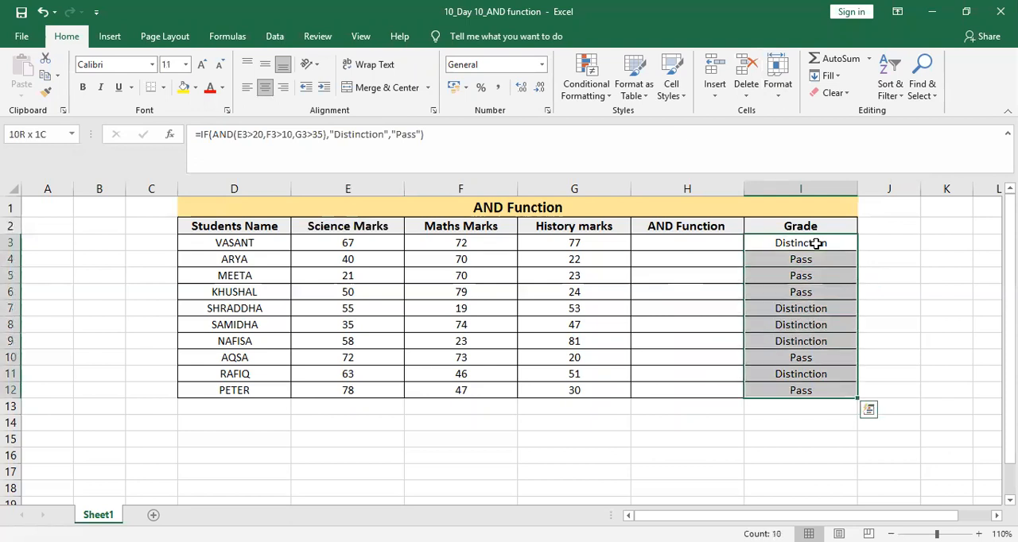
pyautogui.press('Delete')
# Start an AND formula in H3 with the first condition that the Science mark is above 30 (E3>30).
pyautogui.click(688, 241)
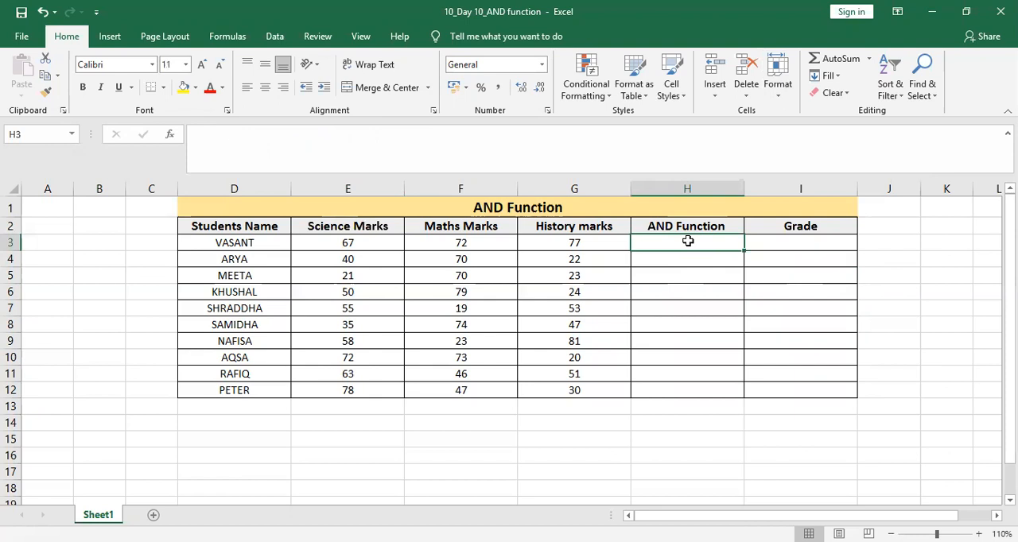
pyautogui.write('=')
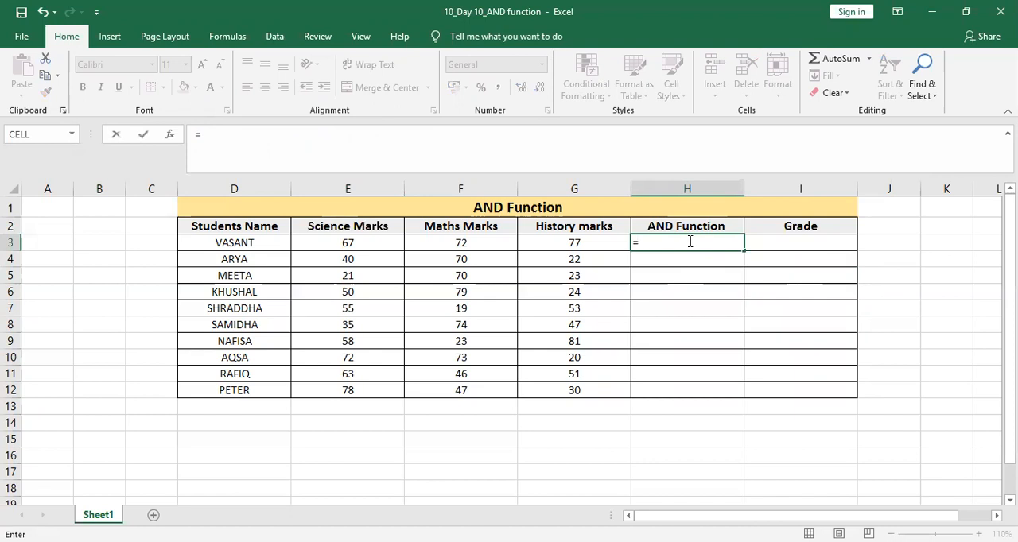
pyautogui.write('AND')
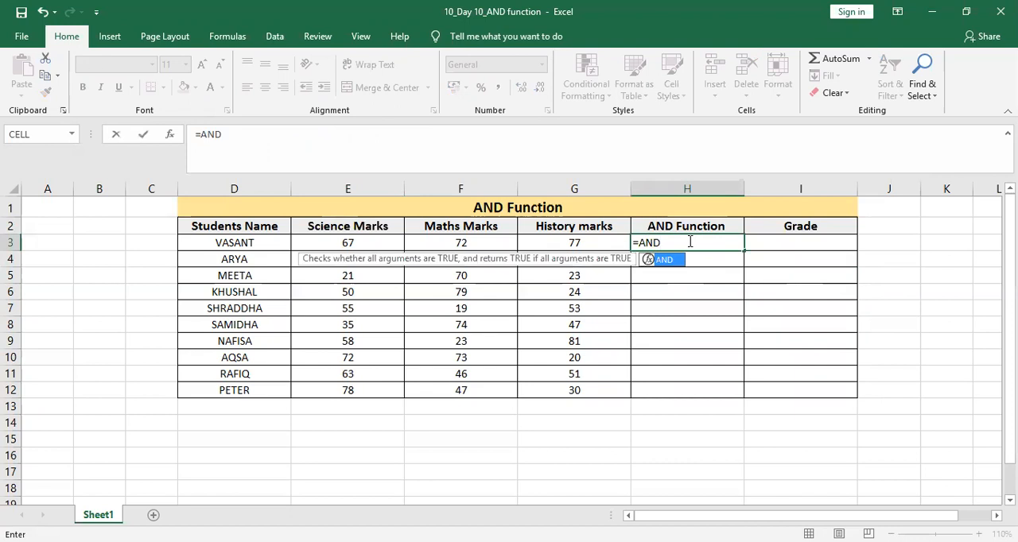
pyautogui.write('(')
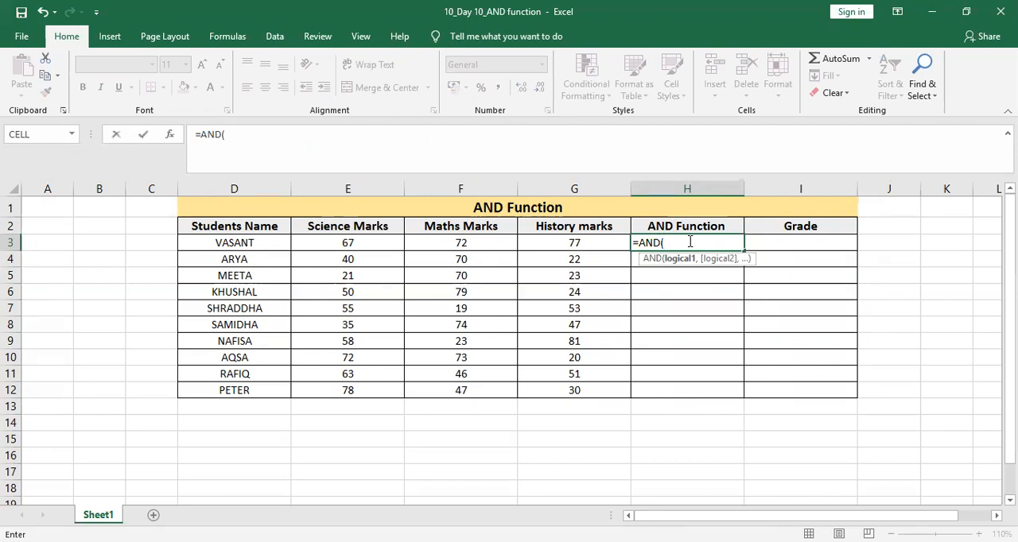
pyautogui.click(367, 242)
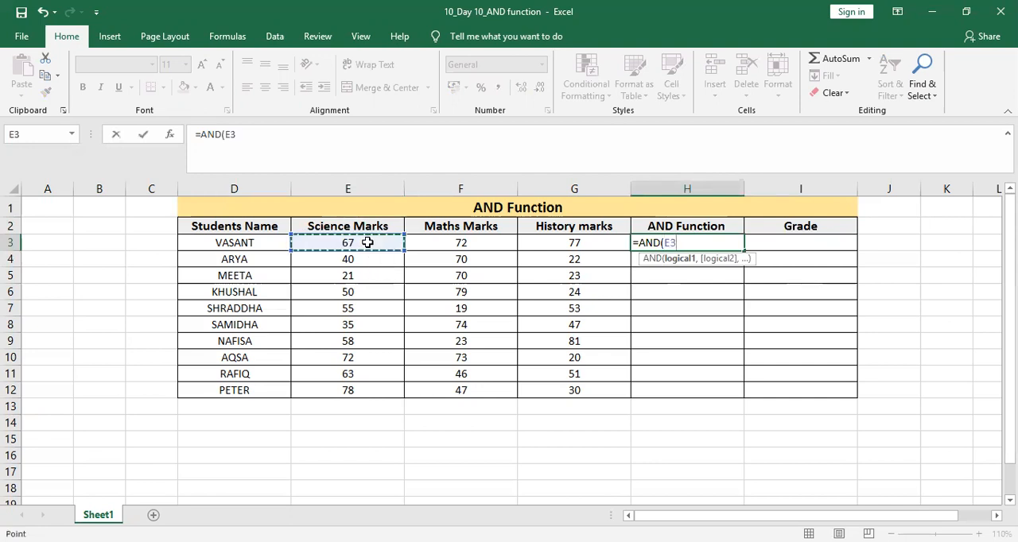
pyautogui.write('>')
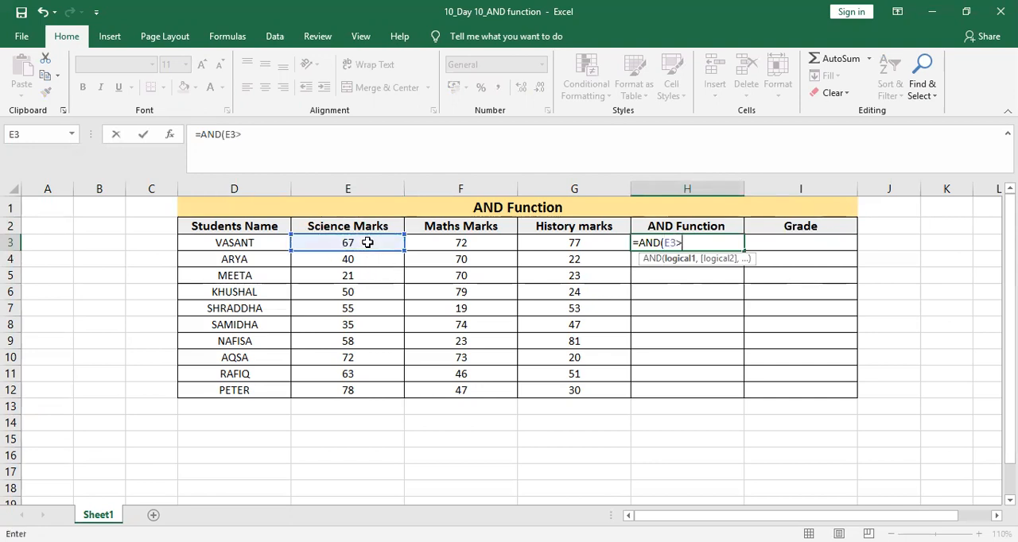
pyautogui.write('30')
pyautogui.write(',')
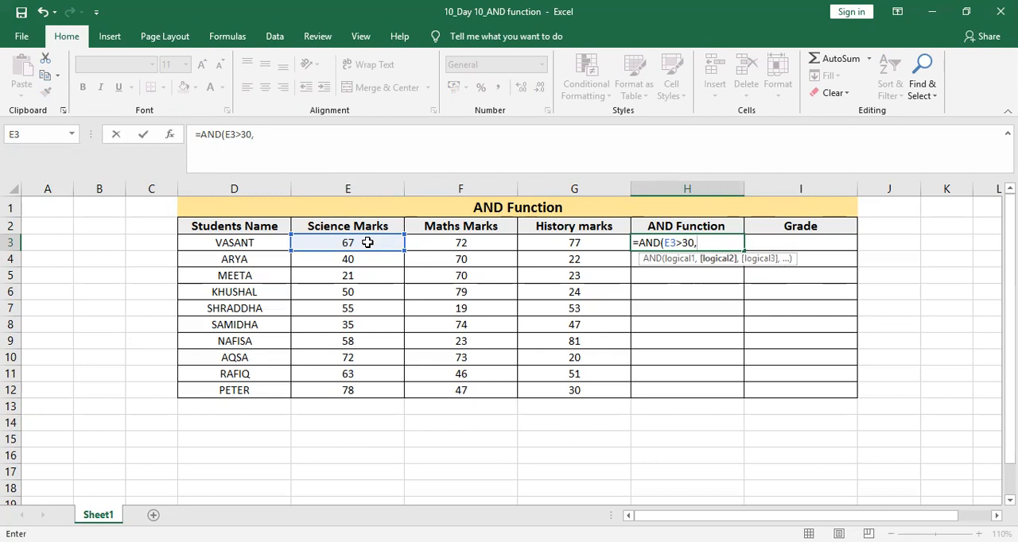
# Add the conditions F3>20 and G3>20 to complete the formula =AND(E3>30,F3>20,G3>20) in H3.
pyautogui.click(459, 245)
pyautogui.write('>')
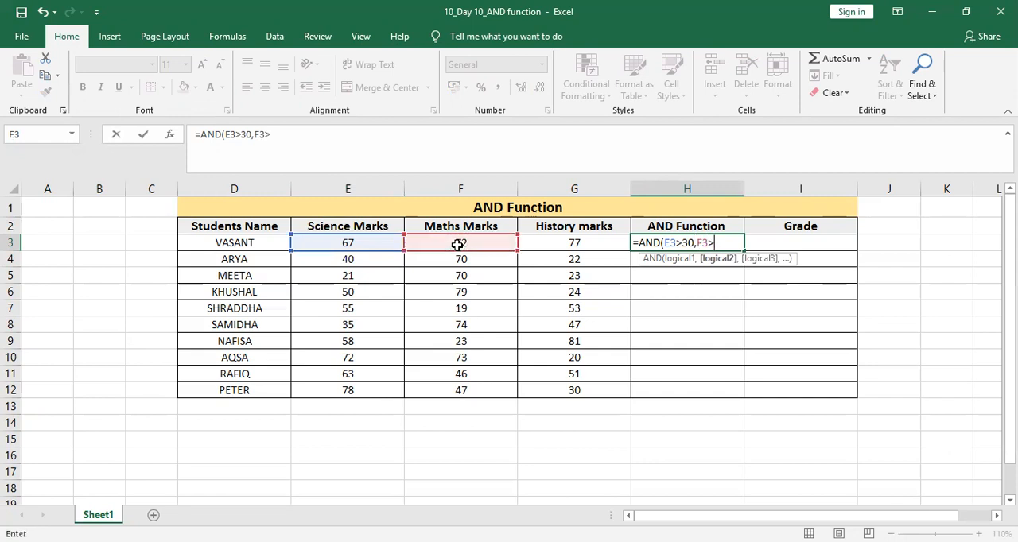
pyautogui.write('20')
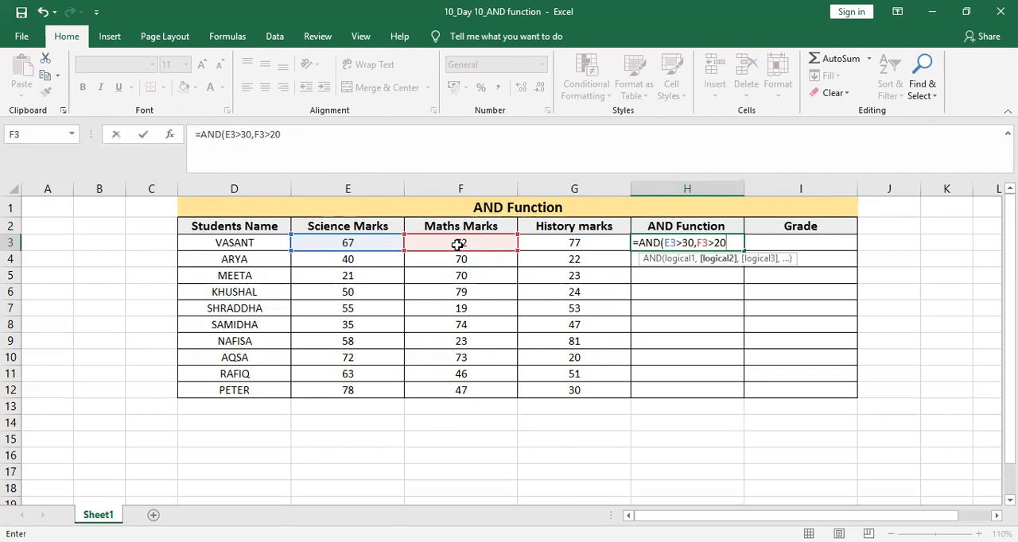
pyautogui.write(',')
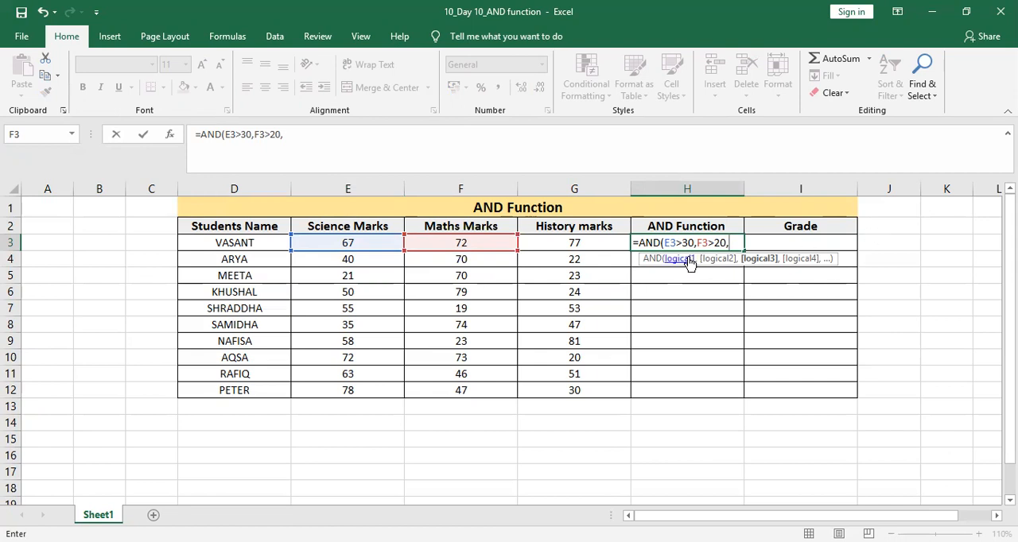
pyautogui.press('Left')
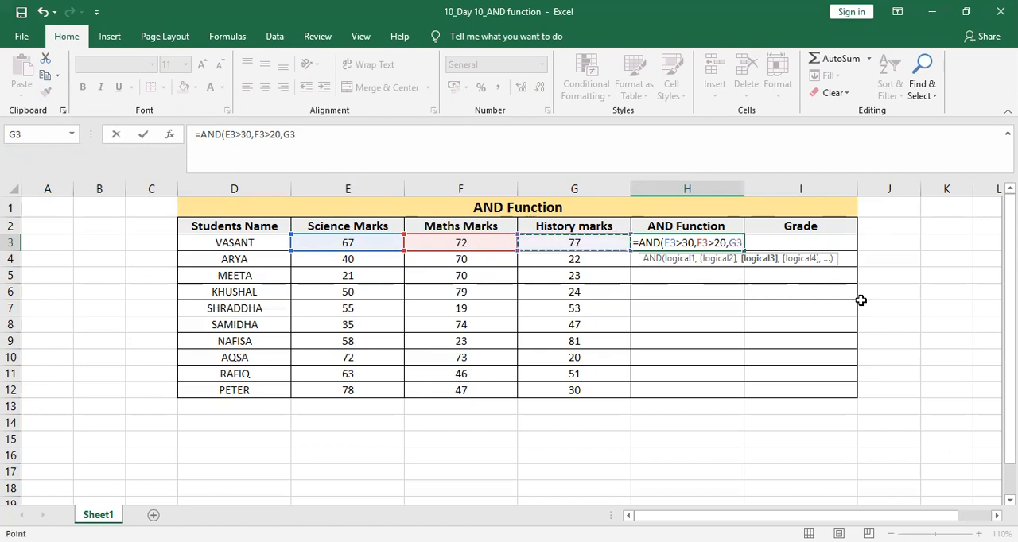
pyautogui.write('>30')
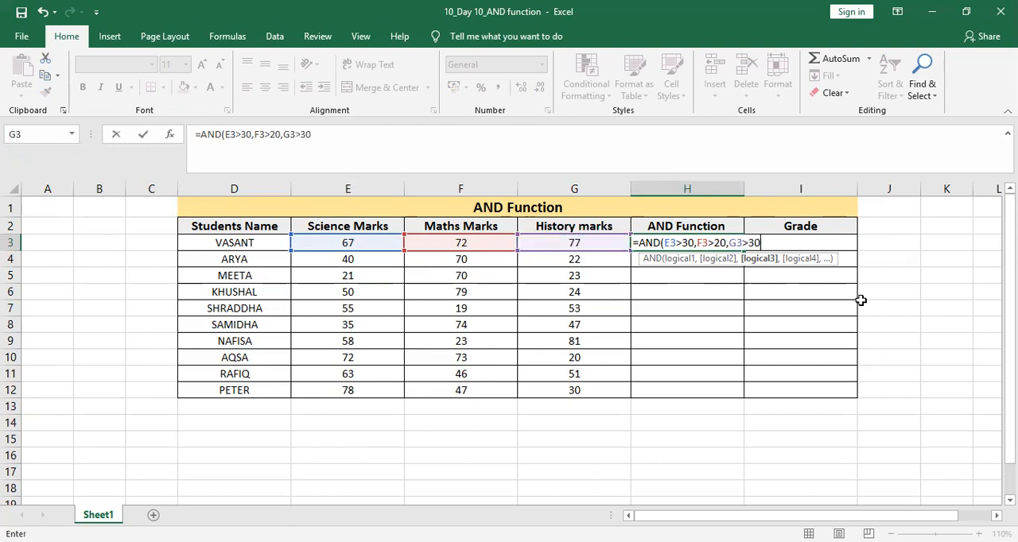
pyautogui.press('BackSpace')
pyautogui.press('BackSpace')
pyautogui.write('20')
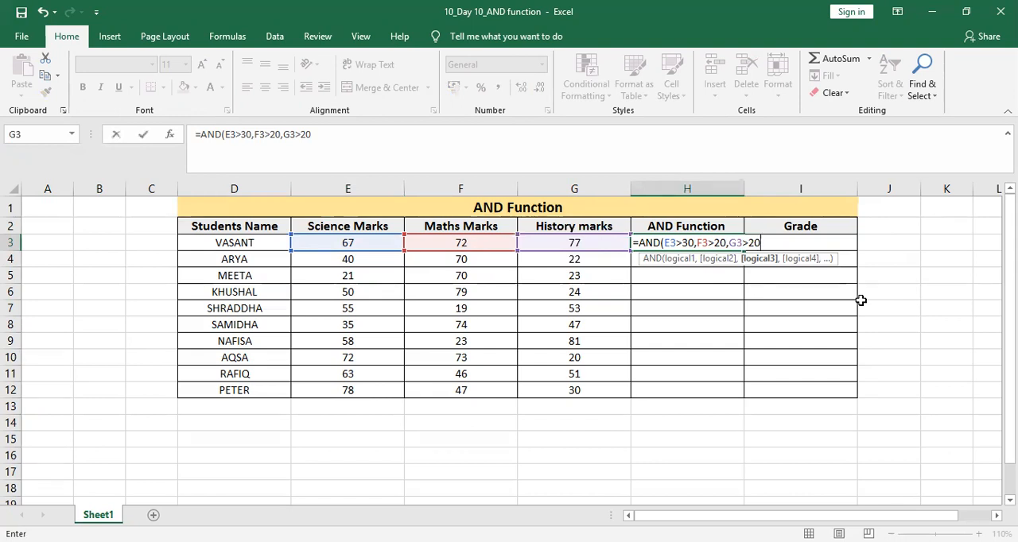
pyautogui.write(')')
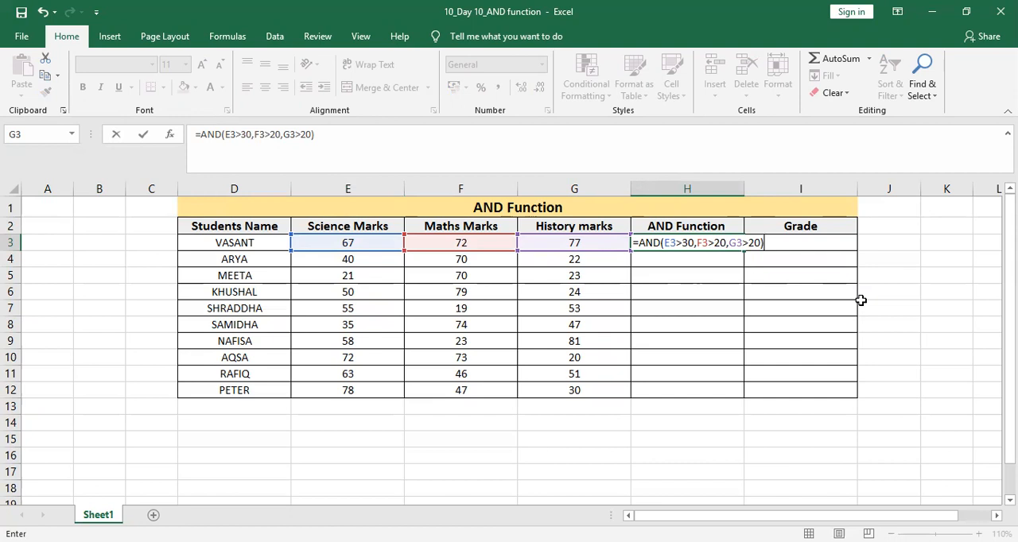
pyautogui.press('Return')
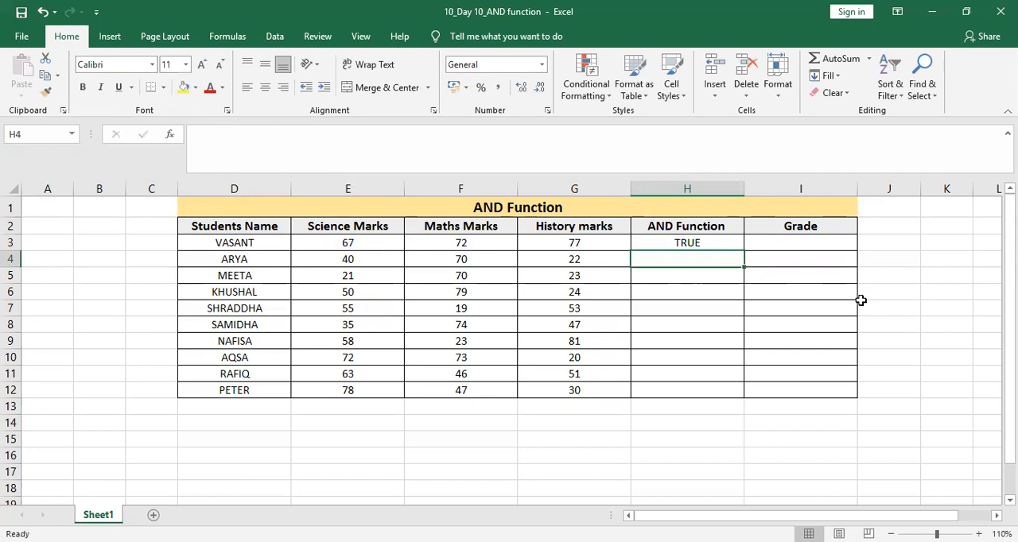
# Start an AND formula in H4 with the first condition E4>30 for the Science mark.
pyautogui.write('=')
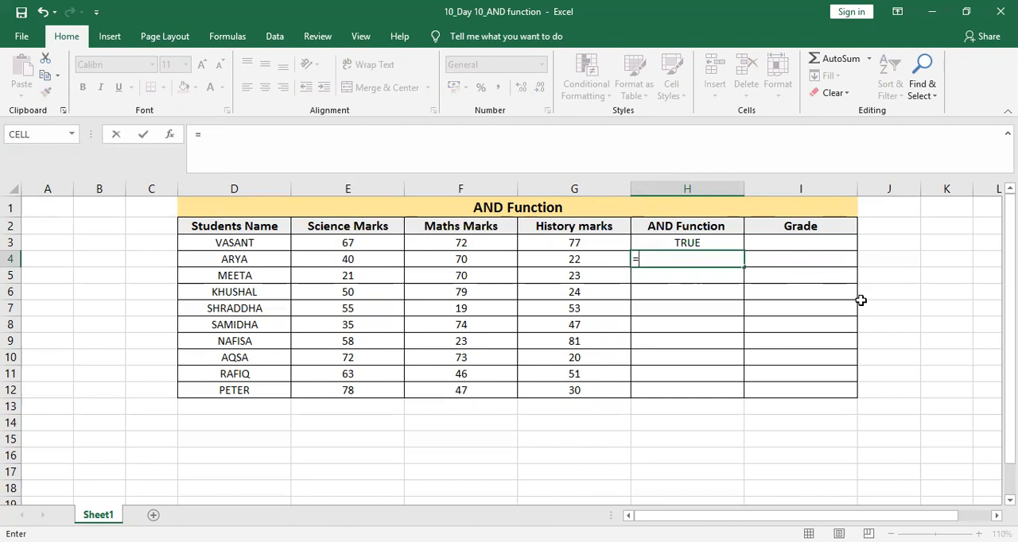
pyautogui.write('ANS')
pyautogui.press('BackSpace')
pyautogui.write('D')
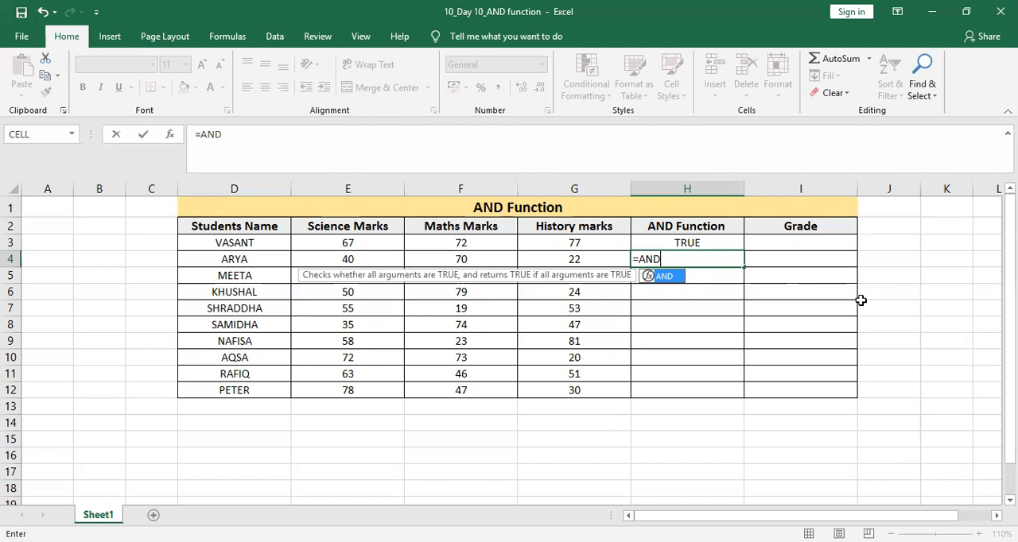
pyautogui.write('(')
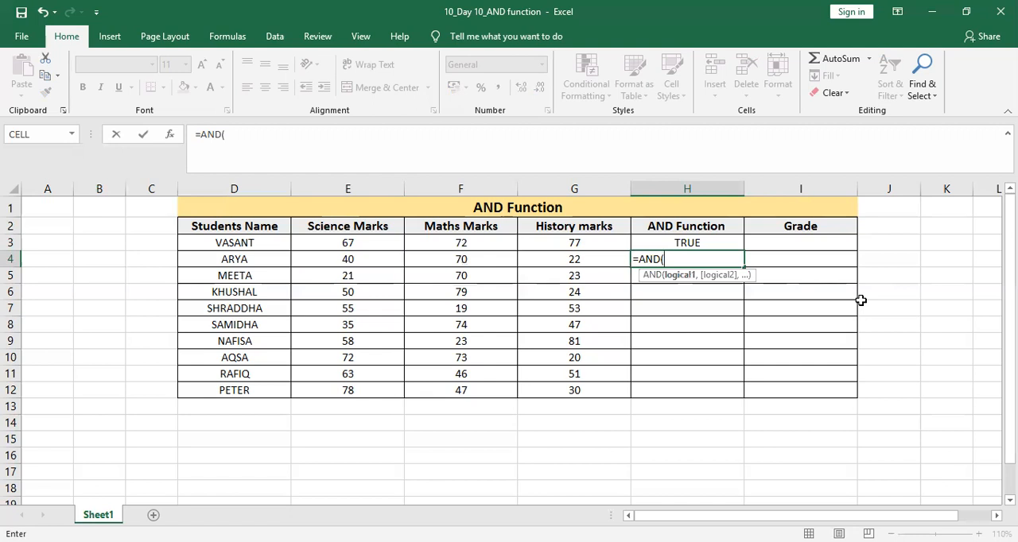
pyautogui.press('Left')
pyautogui.press('Left')
pyautogui.press('Left')
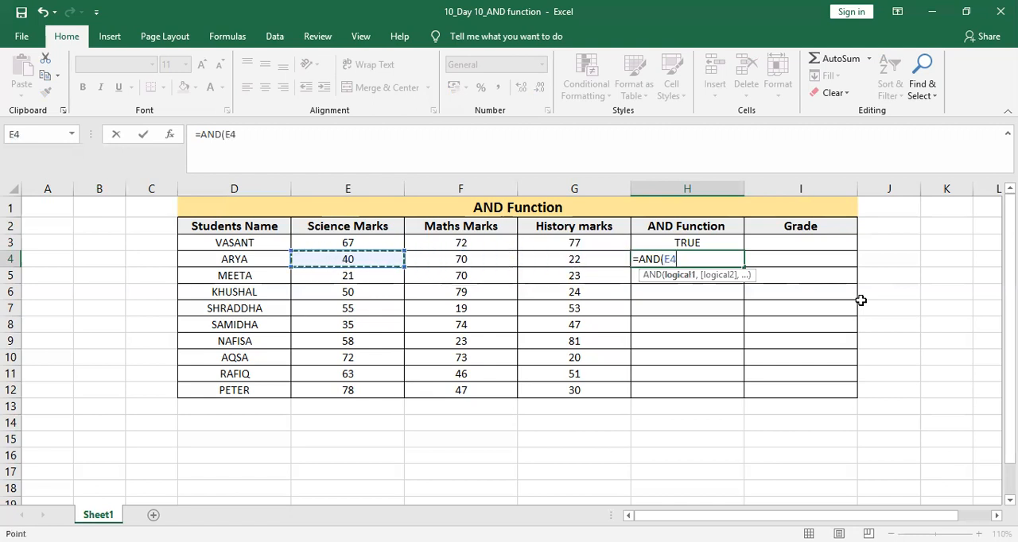
pyautogui.write('>30')
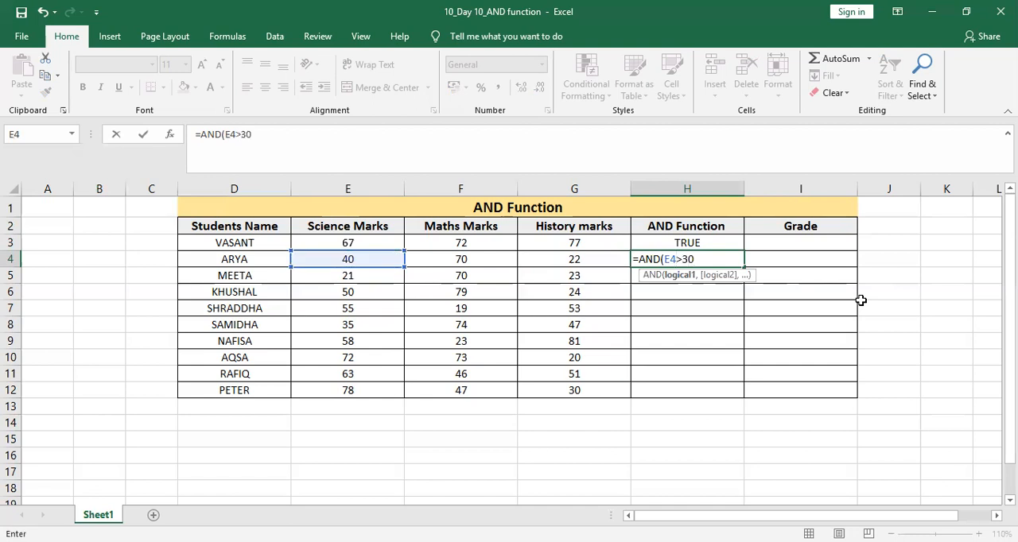
pyautogui.write(',')
# Add the conditions F4>20 and G4>20 to complete the formula =AND(E4>30,F4>20,G4>20) in H4.
pyautogui.press('Left')
pyautogui.press('Left')
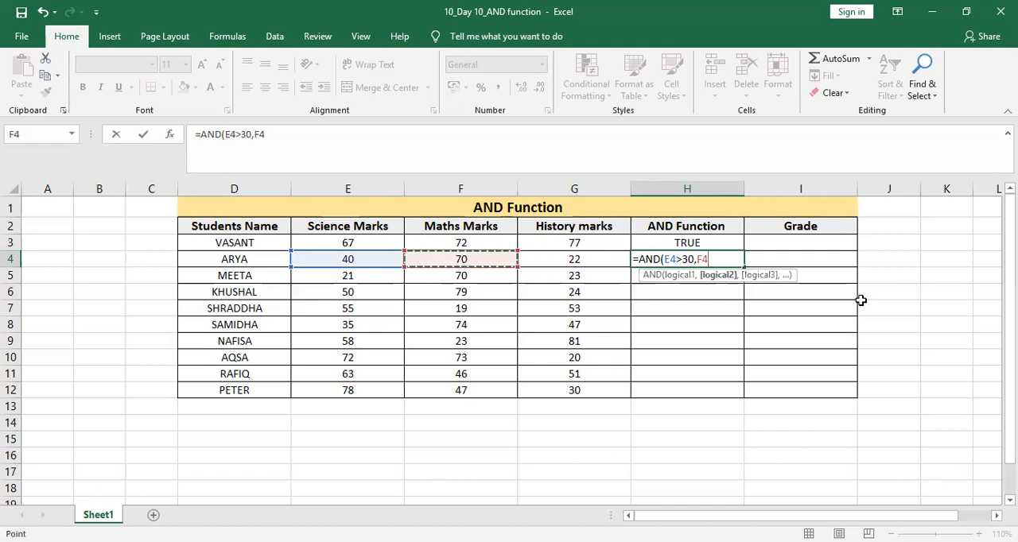
pyautogui.write('>20')
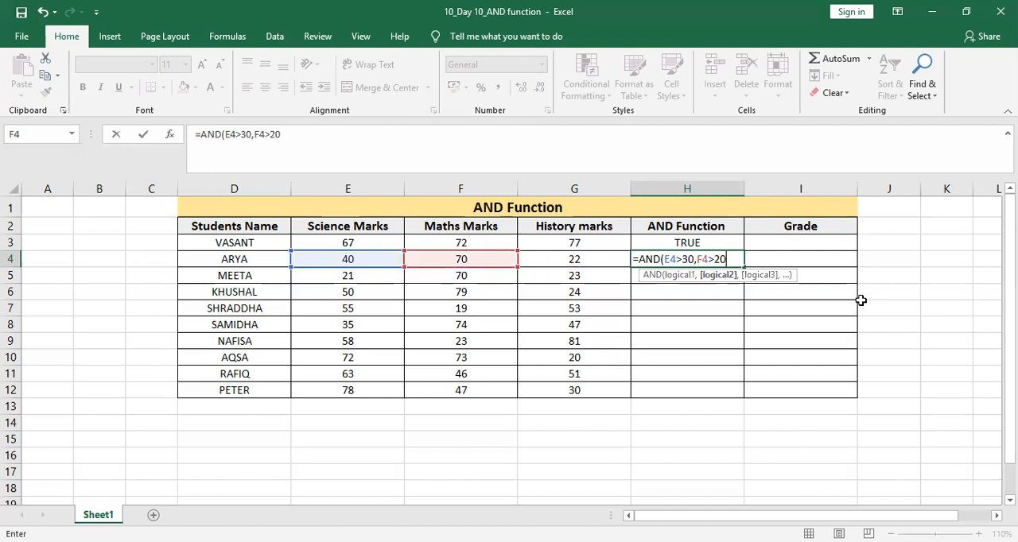
pyautogui.write(',')
pyautogui.press('Left')
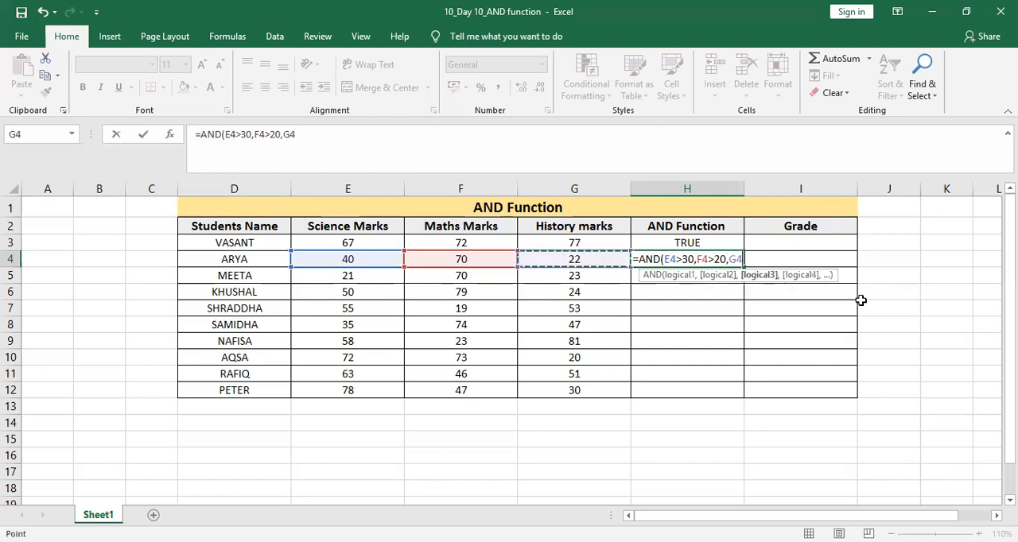
pyautogui.write('>20')
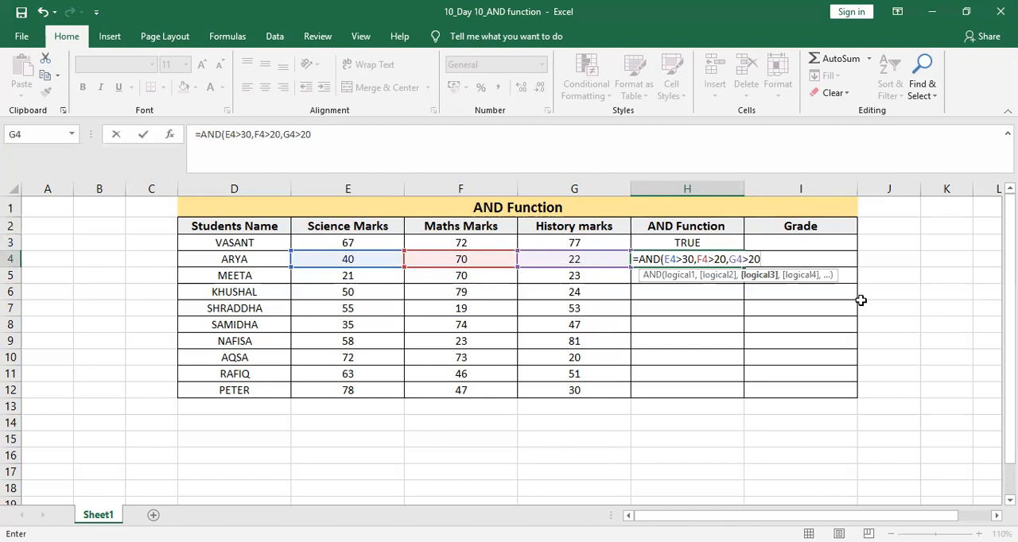
pyautogui.write(')')
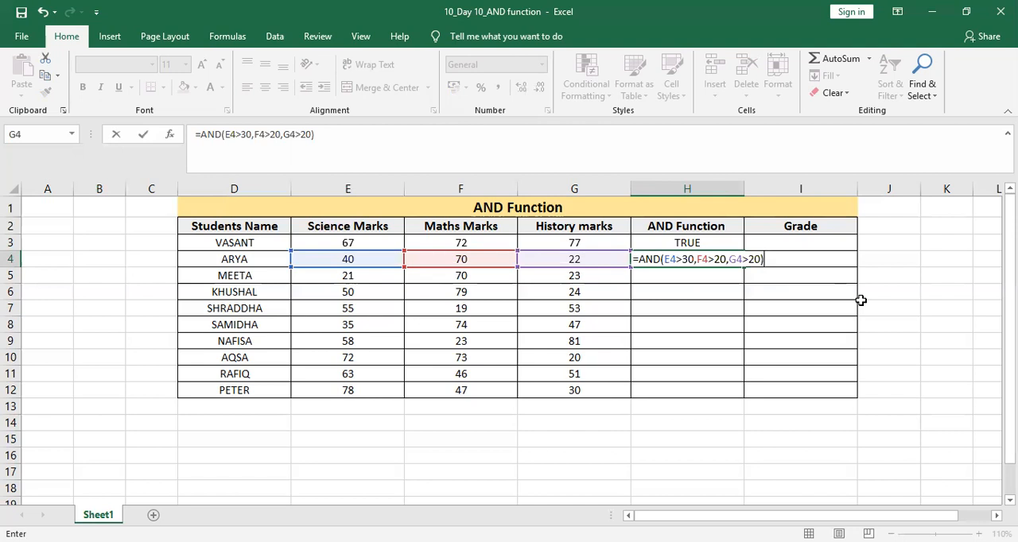
pyautogui.press('Return')
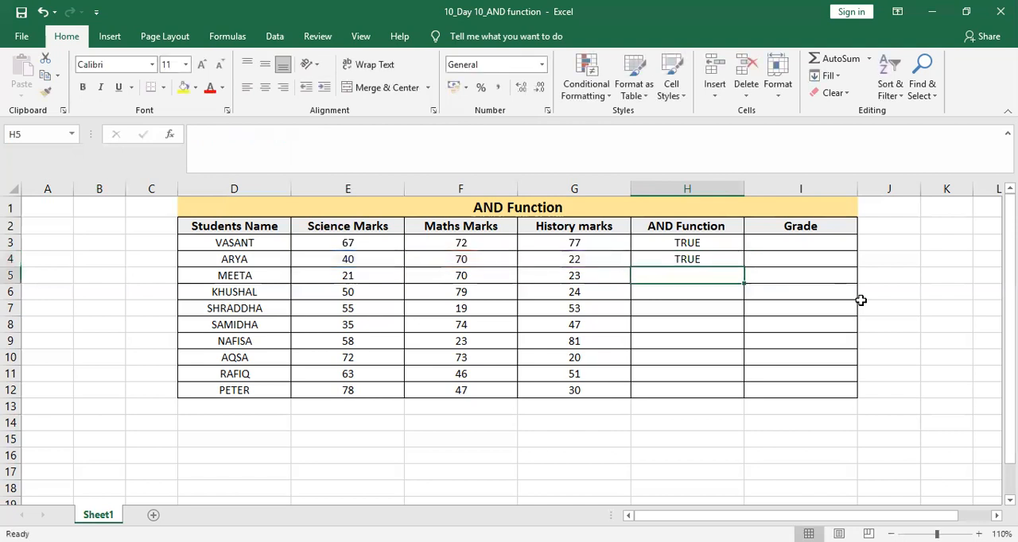
# Fill the AND formula from H4 down to H12 and inspect the copied formula in H5.
pyautogui.press('Up')
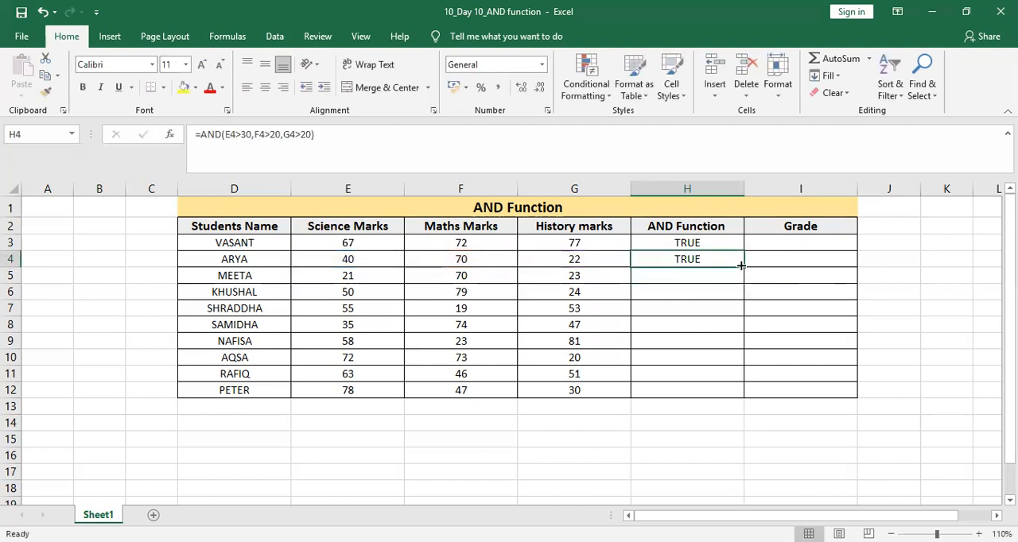
pyautogui.moveTo(741, 266); pyautogui.dragTo(737, 391)
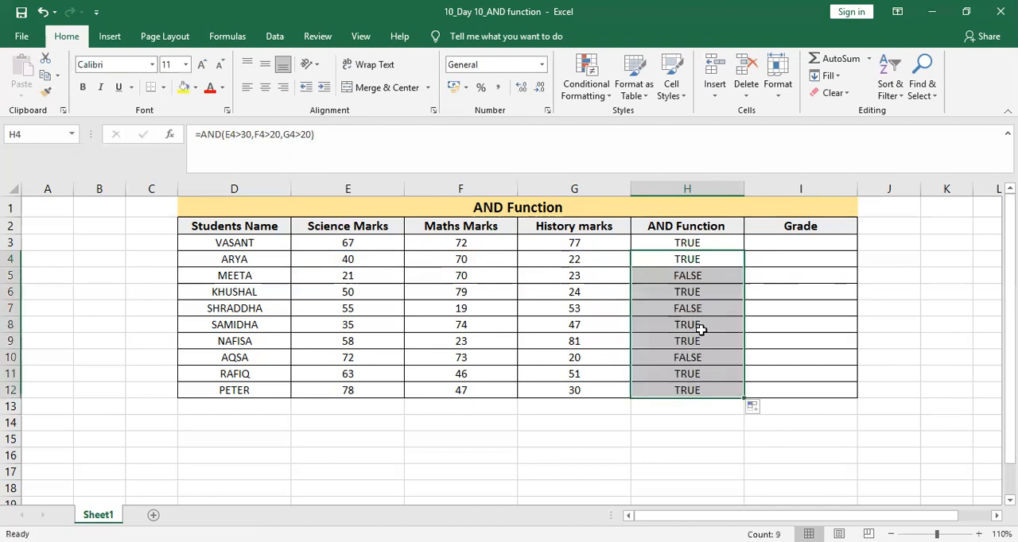
pyautogui.click(689, 275)
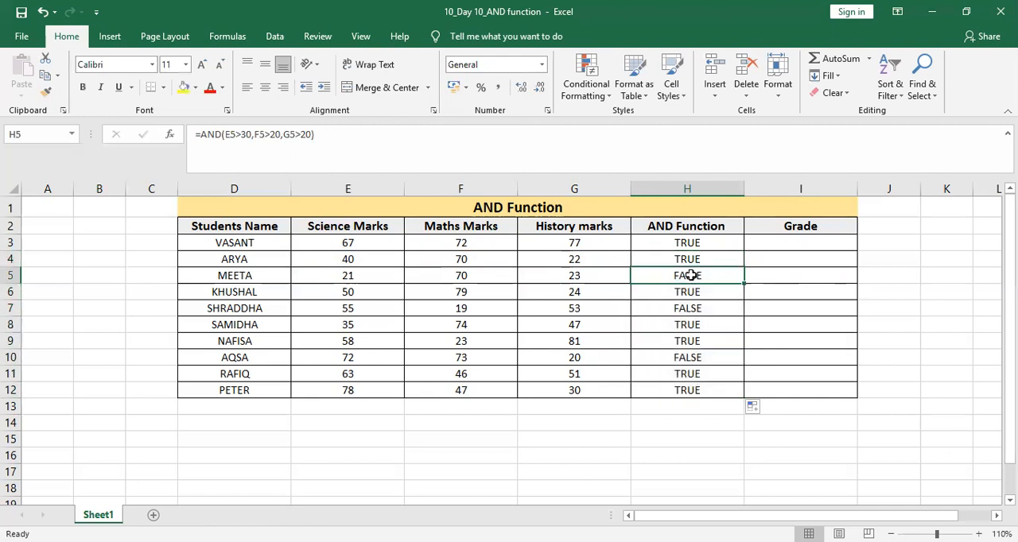
# Apply conditional formatting to H3:H12 that highlights cells containing the text FALSE with Light Red Fill with Dark Red Text.
pyautogui.click(691, 242)
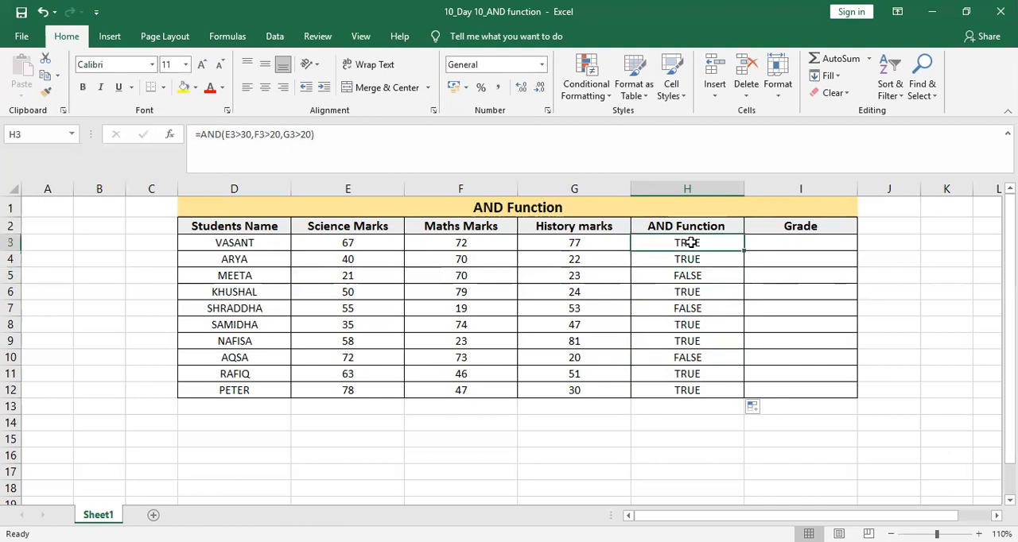
pyautogui.hotkey('shift', 'Down')
pyautogui.hotkey('shift', 'Down')
pyautogui.hotkey('shift', 'Down')
pyautogui.hotkey('shift', 'Down')
pyautogui.hotkey('shift', 'Down')
pyautogui.hotkey('shift', 'Down')
pyautogui.hotkey('shift', 'Down')
pyautogui.hotkey('shift', 'Down')
pyautogui.hotkey('shift', 'Down')
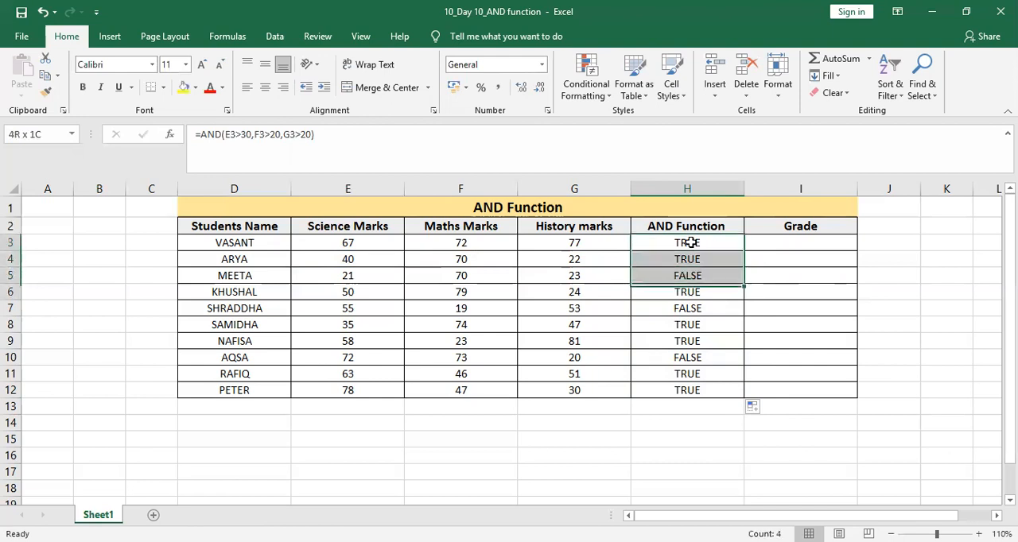
pyautogui.hotkey('ctrl', 'd')
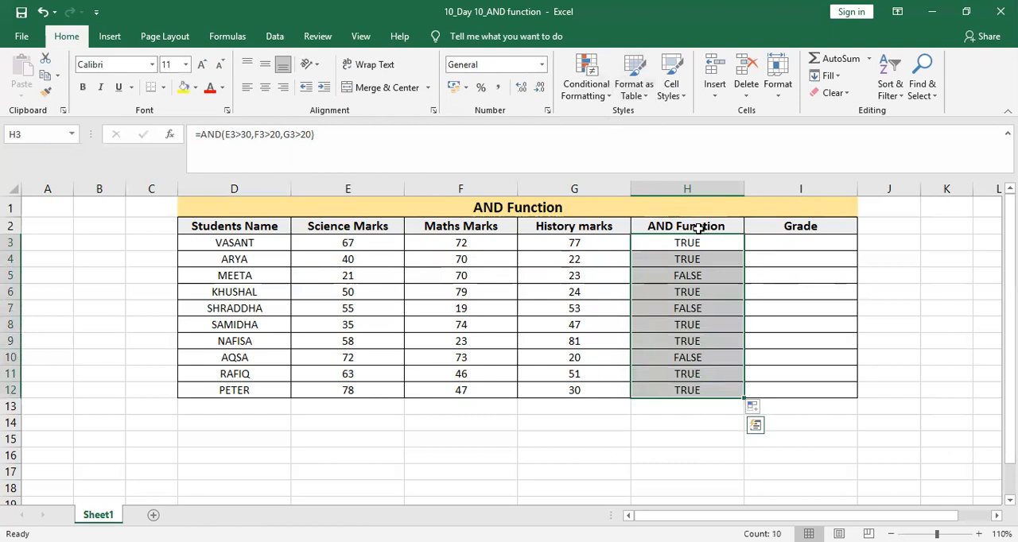
pyautogui.click(591, 96)
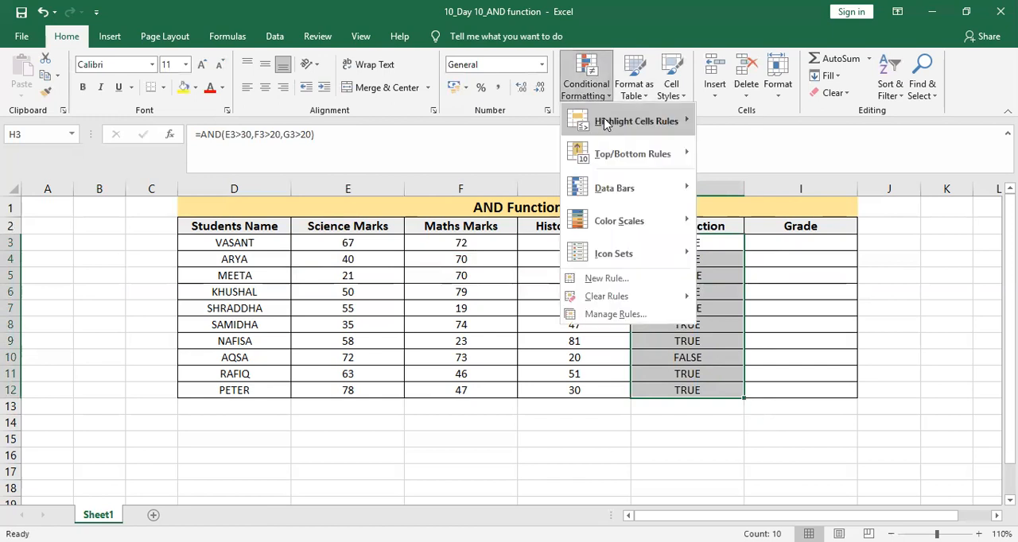
pyautogui.moveTo(606, 125)
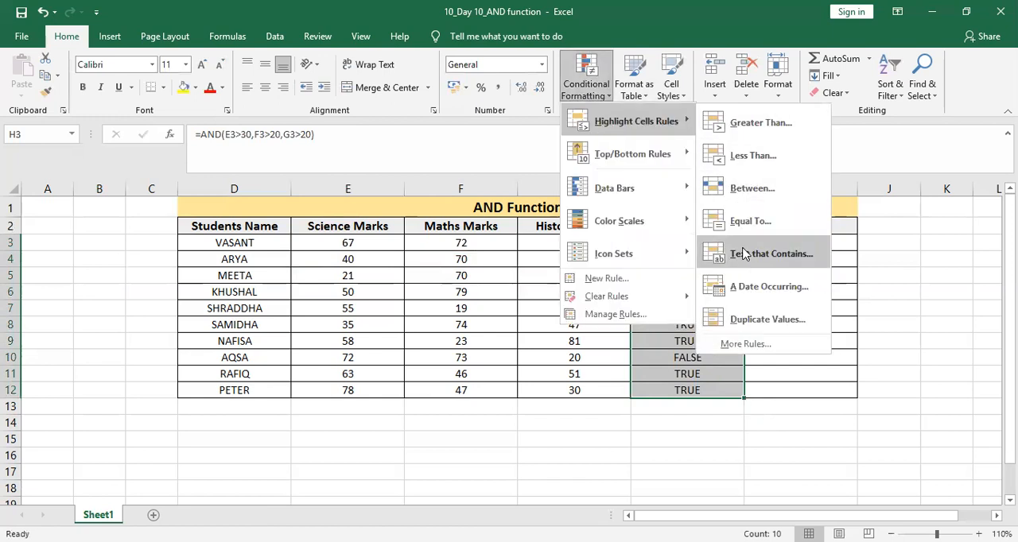
pyautogui.click(747, 256)
pyautogui.write('FALSE')
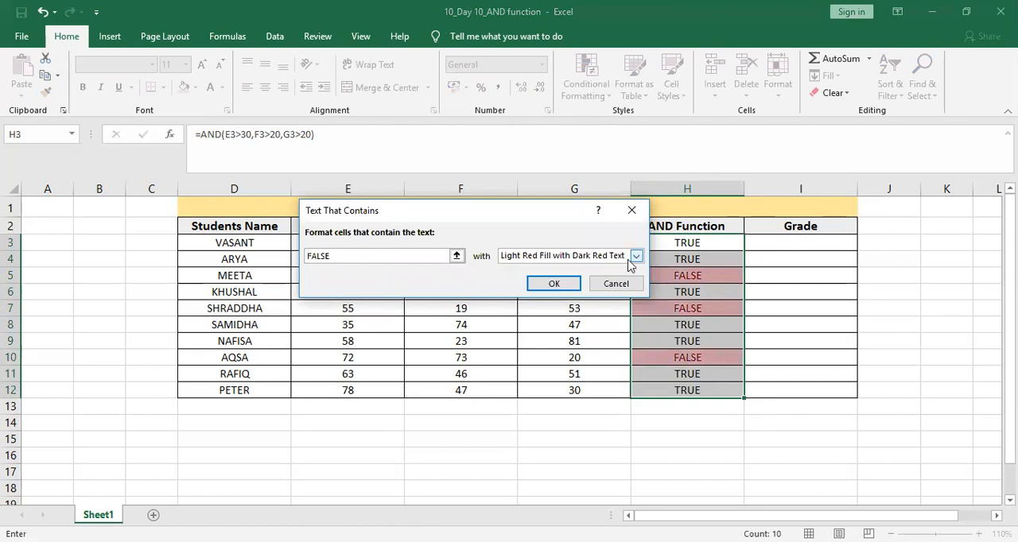
pyautogui.click(561, 283)
pyautogui.click(728, 471)
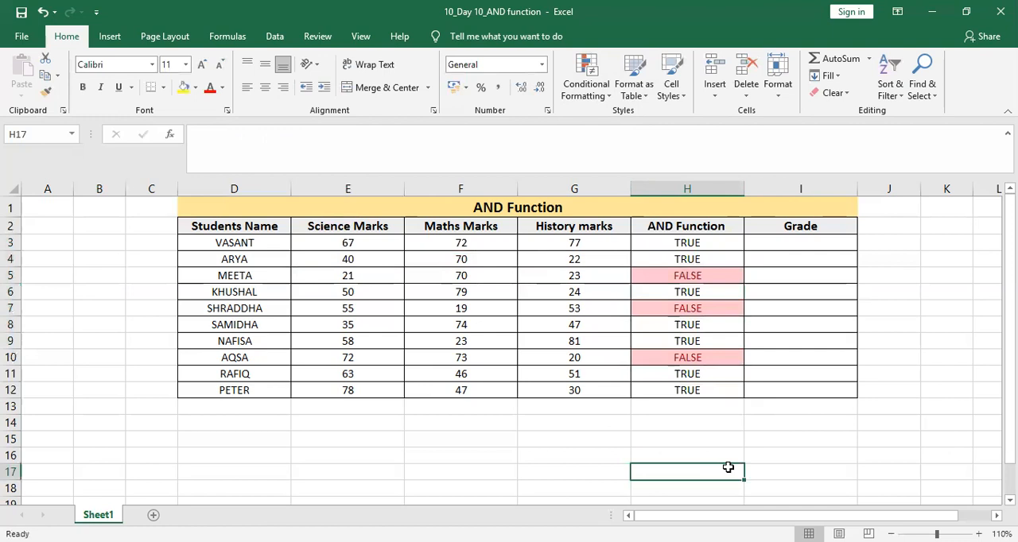
# Examine the AND formulas and highlighted results in the AND Function column, ending at H3.
pyautogui.click(727, 279)
pyautogui.press('Down')
pyautogui.press('Down')
pyautogui.press('Down')
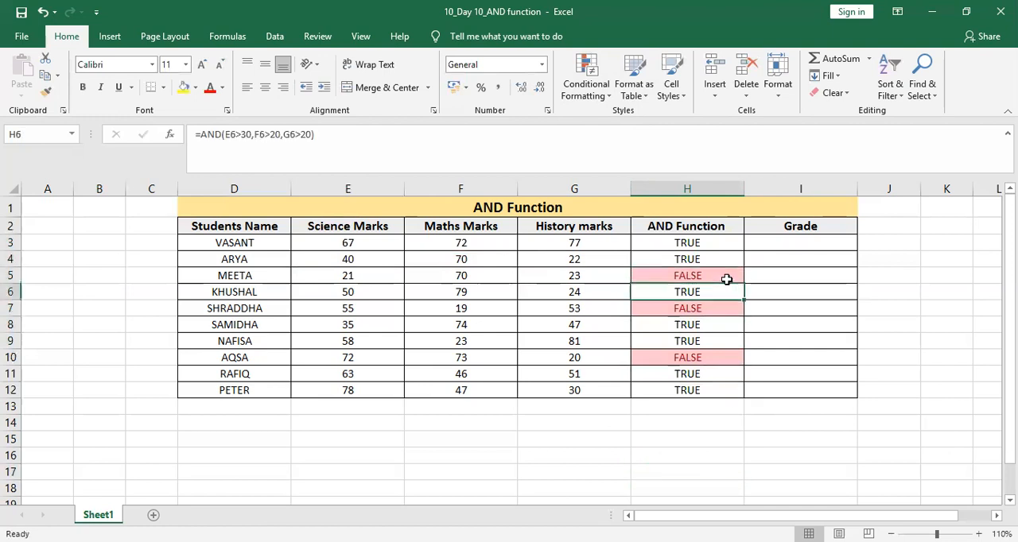
pyautogui.press('Down')
pyautogui.press('Down')
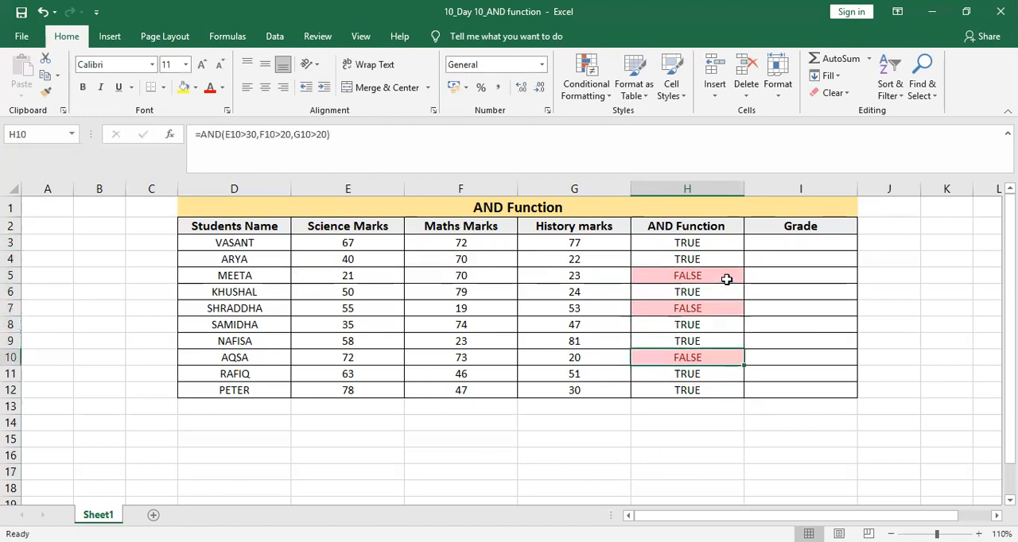
pyautogui.press('Up')
pyautogui.press('Up')
pyautogui.press('Up')
pyautogui.press('Up')
pyautogui.press('Up')
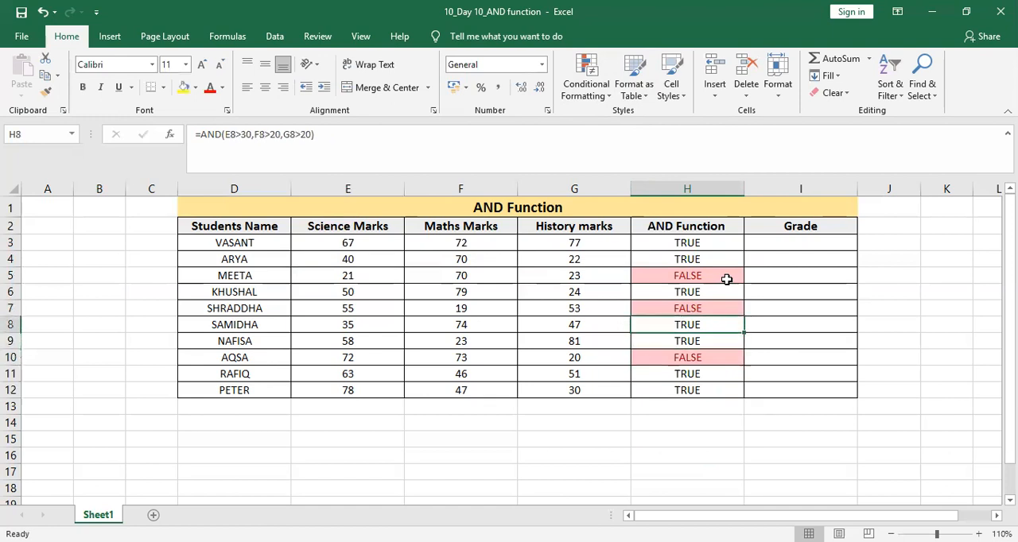
pyautogui.press('Up')
pyautogui.press('Up')
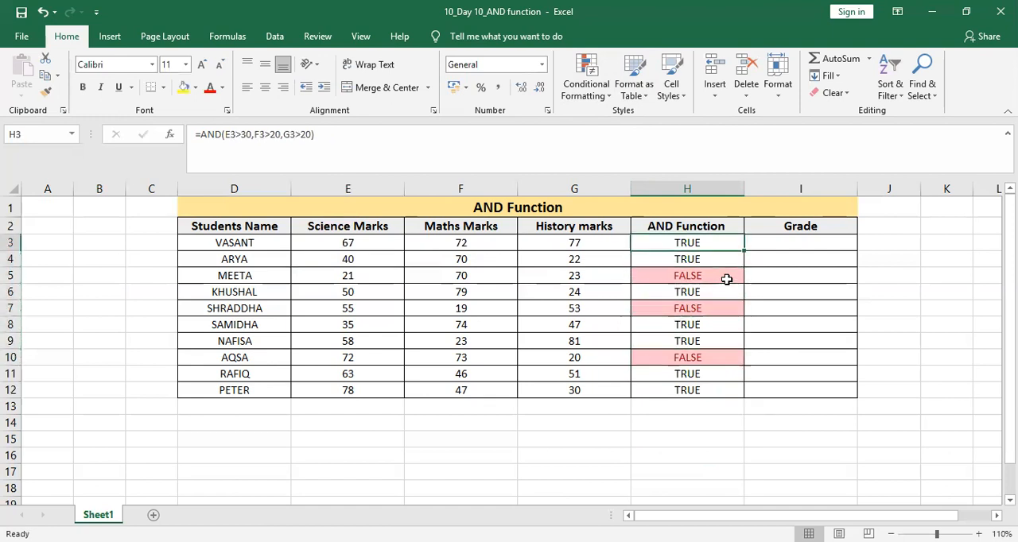
pyautogui.press('Right')
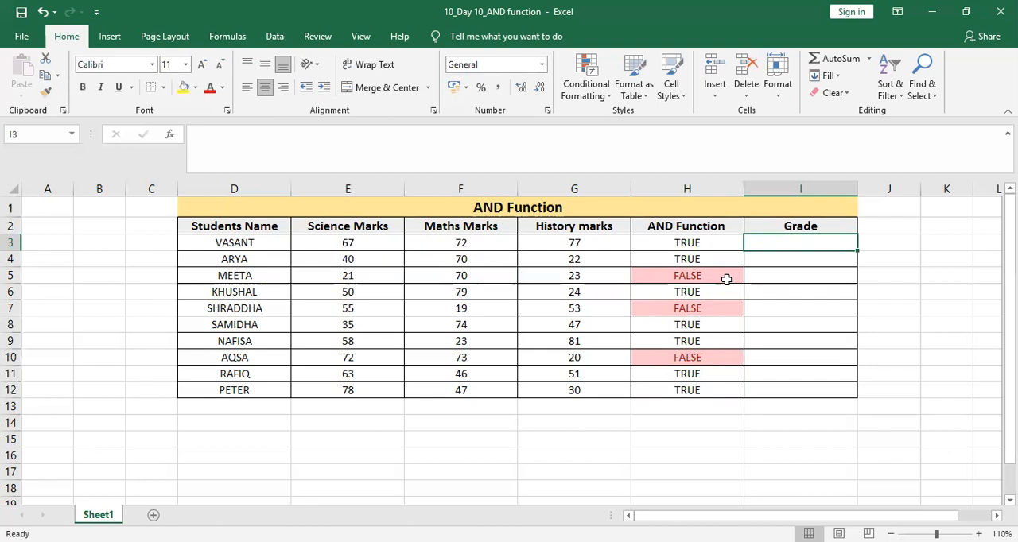
pyautogui.write('=')
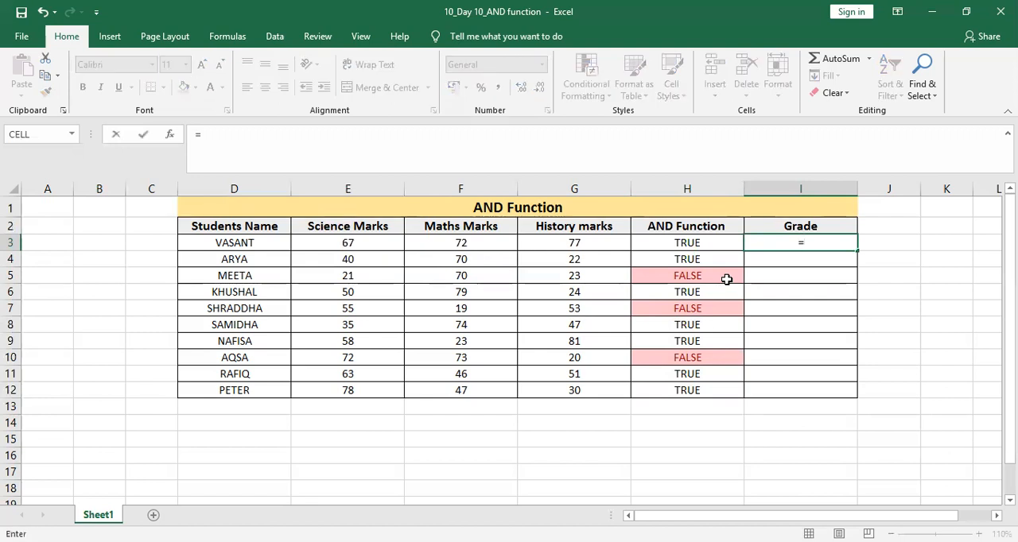
pyautogui.write('IF')
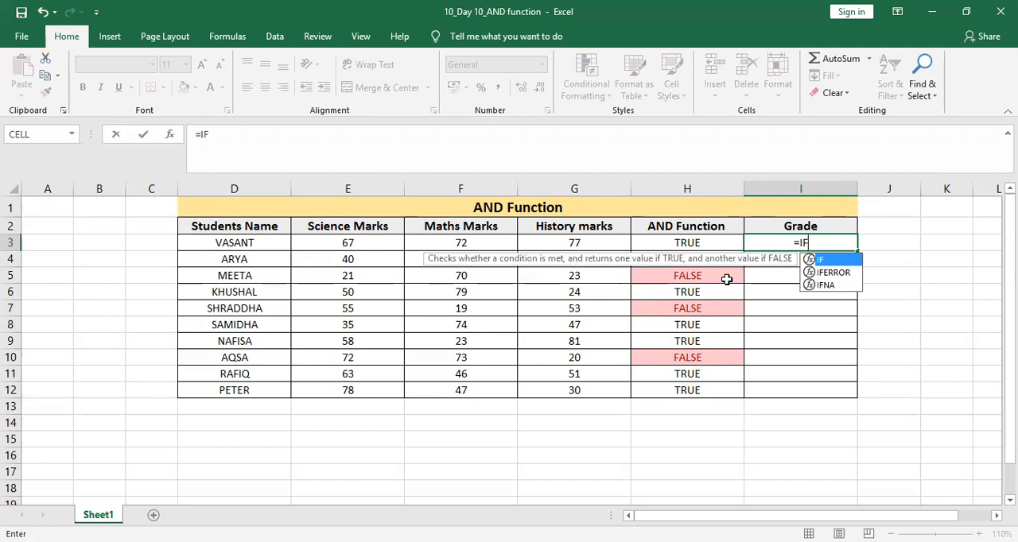
pyautogui.write('(')
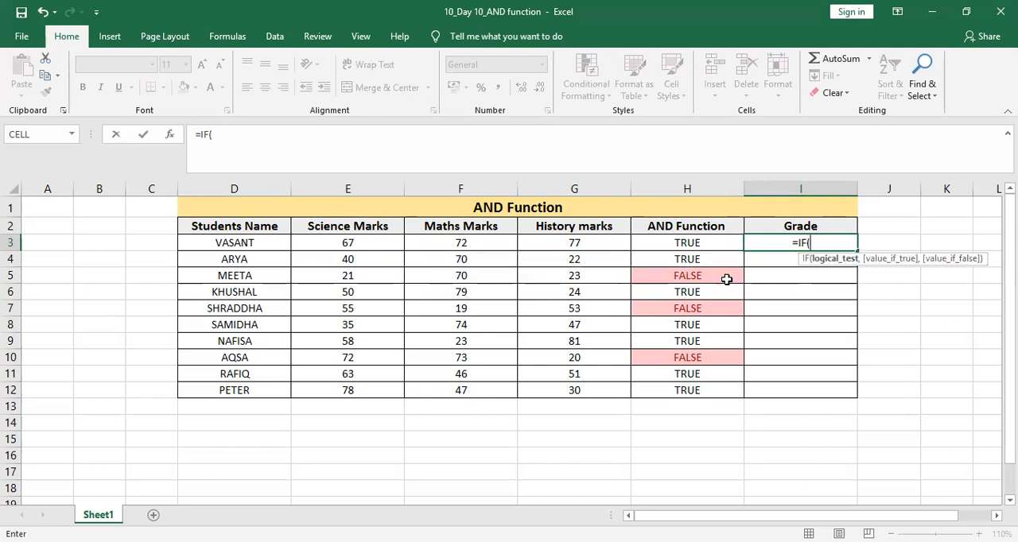
pyautogui.write('AND')
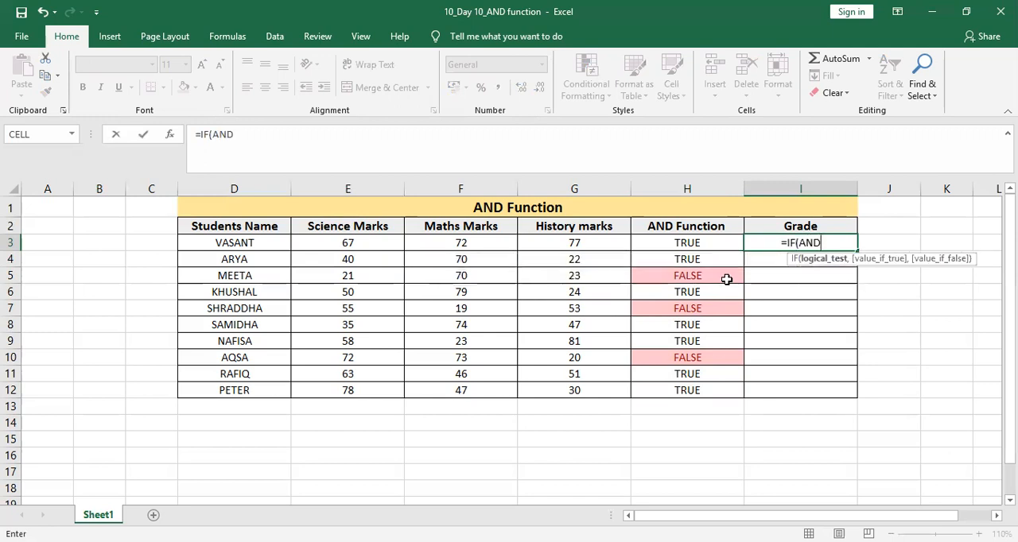
pyautogui.click(726, 279)
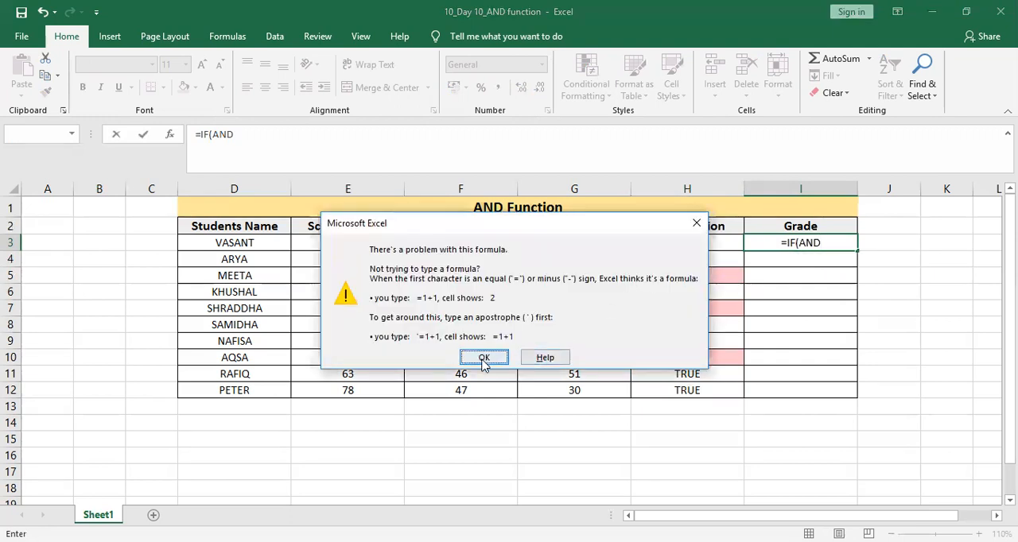
pyautogui.press('Return')
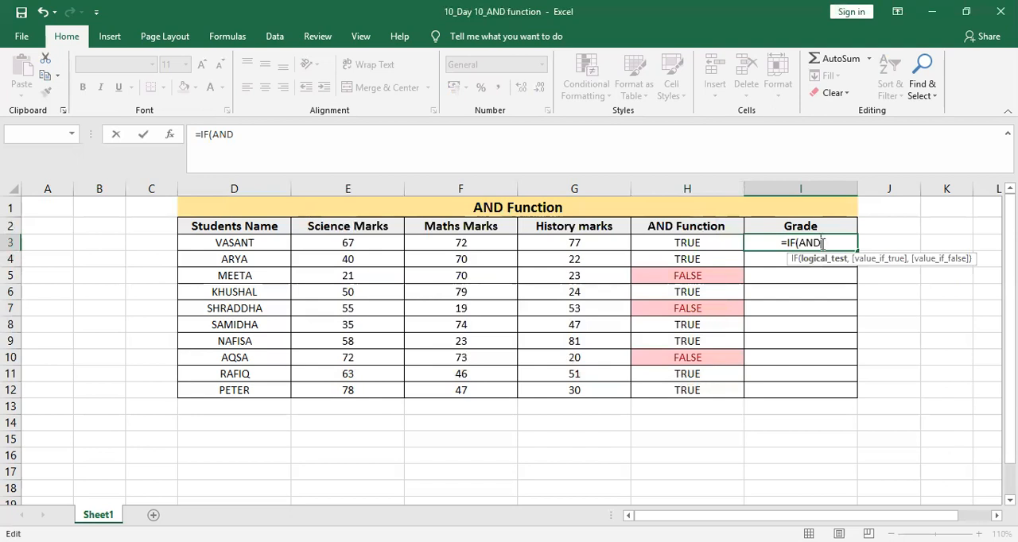
pyautogui.press('BackSpace')
pyautogui.press('BackSpace')
pyautogui.press('BackSpace')
pyautogui.press('BackSpace')
pyautogui.write('AND(')
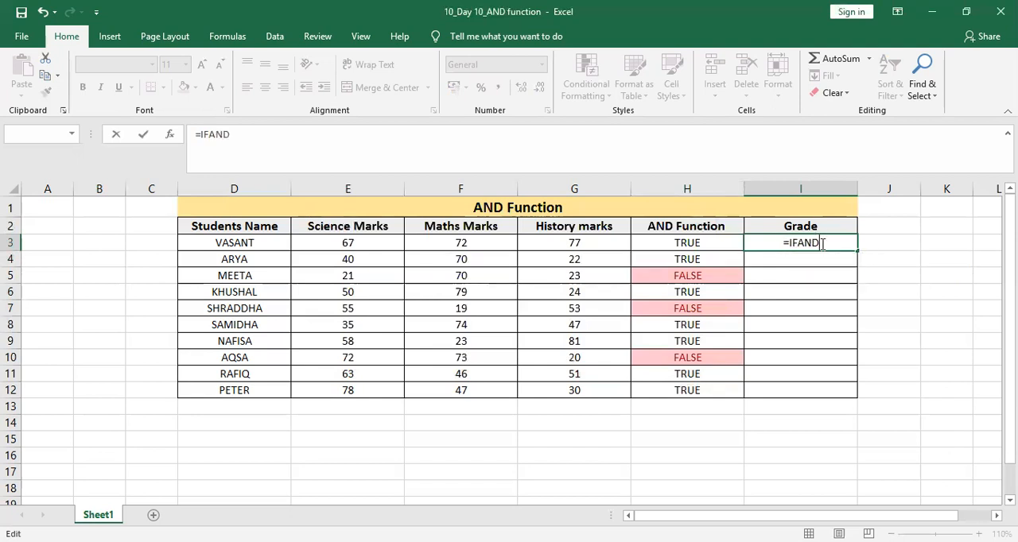
pyautogui.press('Tab')
pyautogui.click(822, 244)
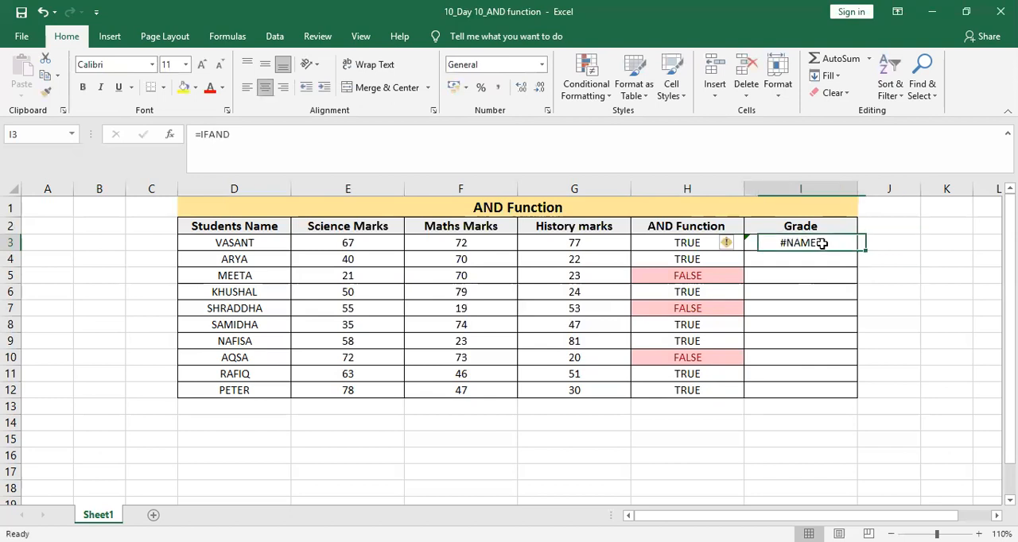
# Start a formula in I3 with AND nested inside IF and E3>30 as the first condition.
pyautogui.write('=')
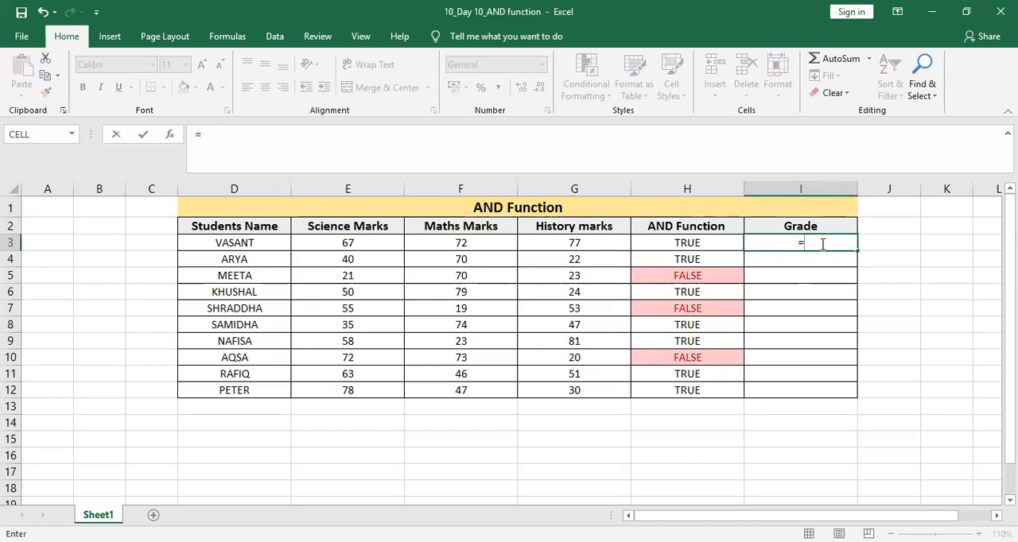
pyautogui.write('IF')
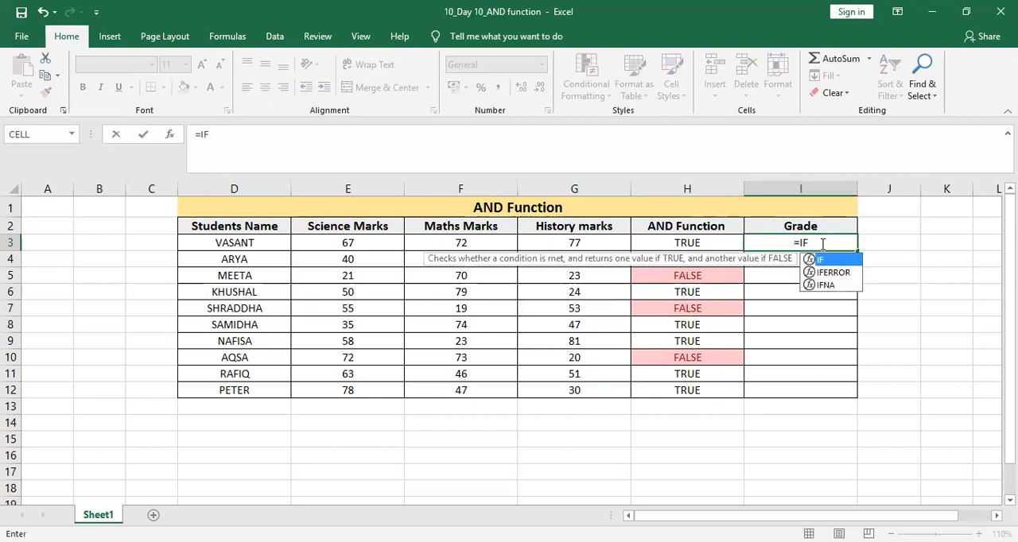
pyautogui.write('(AND(')
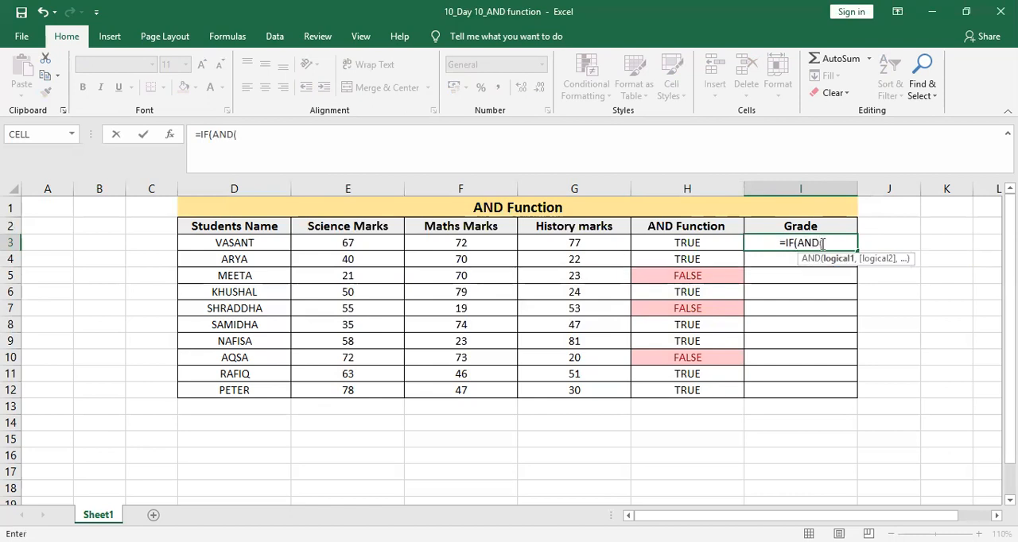
pyautogui.press('Left')
pyautogui.press('Left')
pyautogui.press('Left')
pyautogui.press('Left')
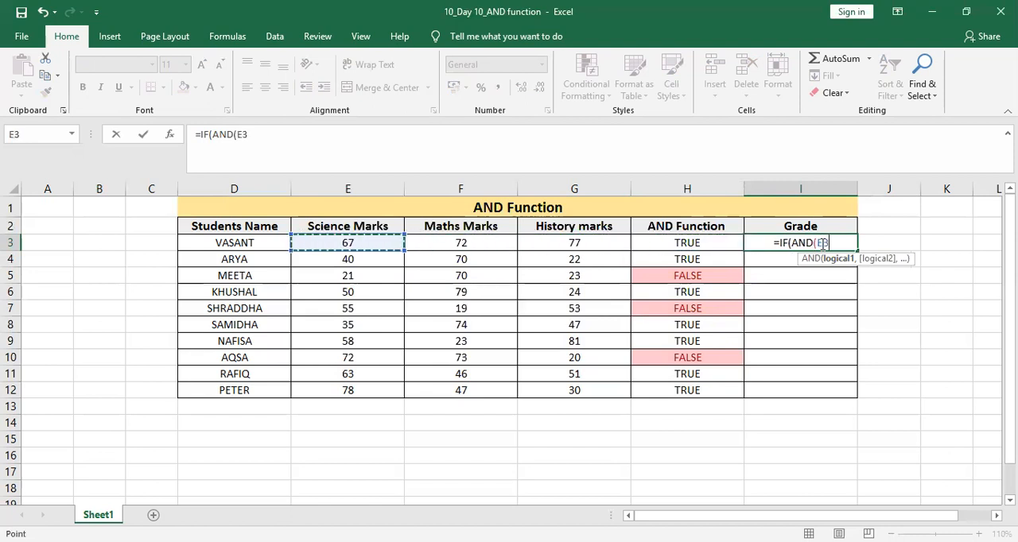
pyautogui.write('>')
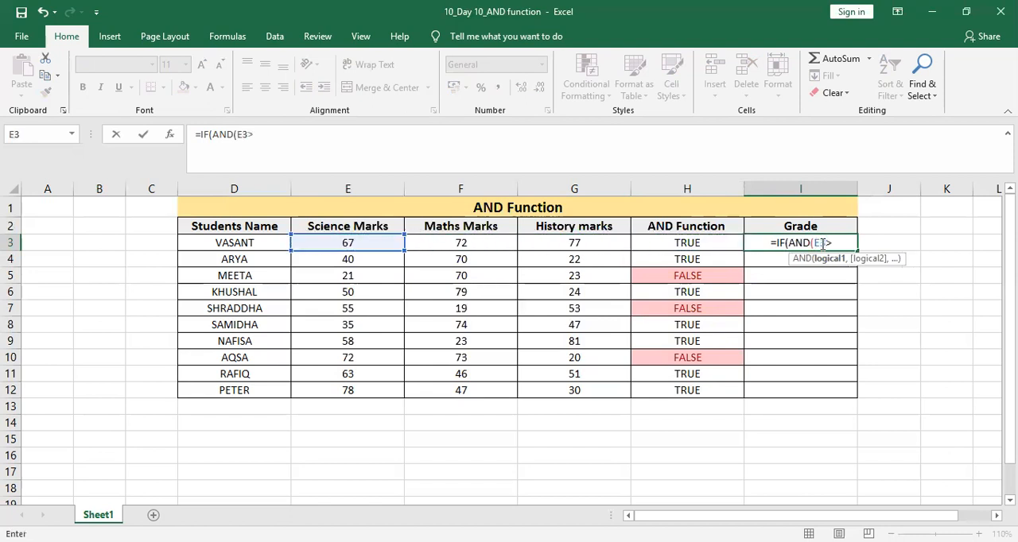
pyautogui.write('30,')
# Add F3>20 and G3>20 as the second and third conditions in I3's formula and close the AND test.
pyautogui.press('Left')
pyautogui.press('Left')
pyautogui.press('Left')
pyautogui.write('>')
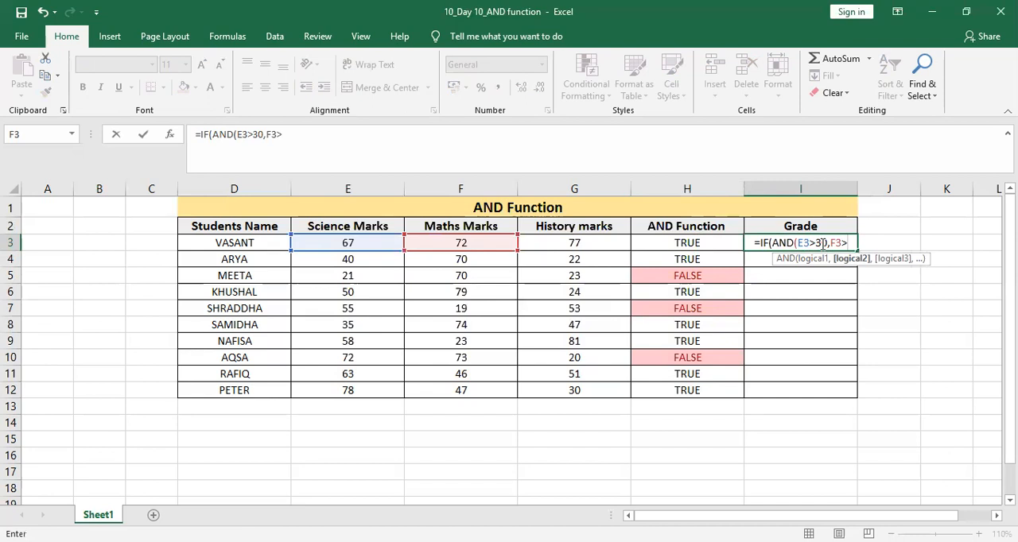
pyautogui.write('20,')
pyautogui.press('Left')
pyautogui.press('Left')
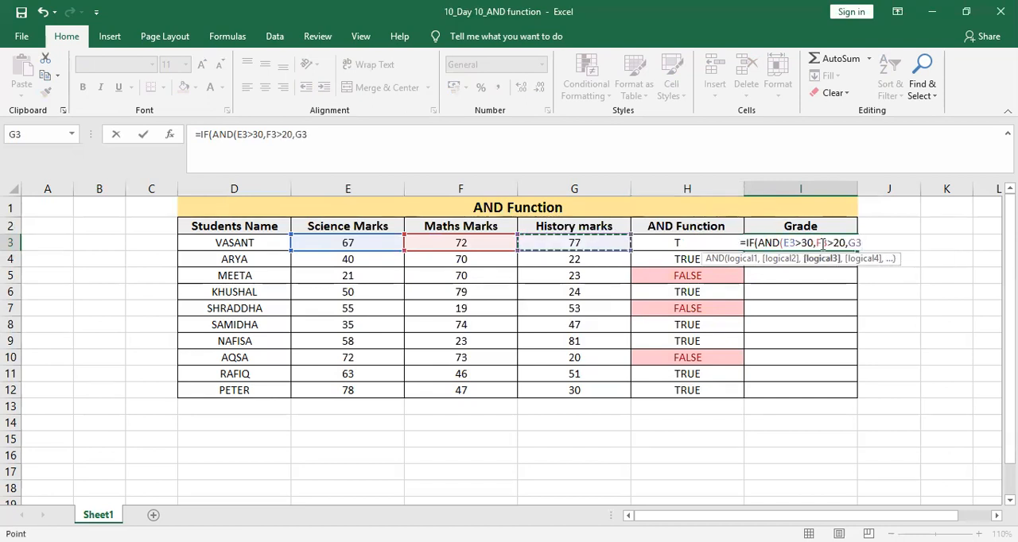
pyautogui.write('>20')
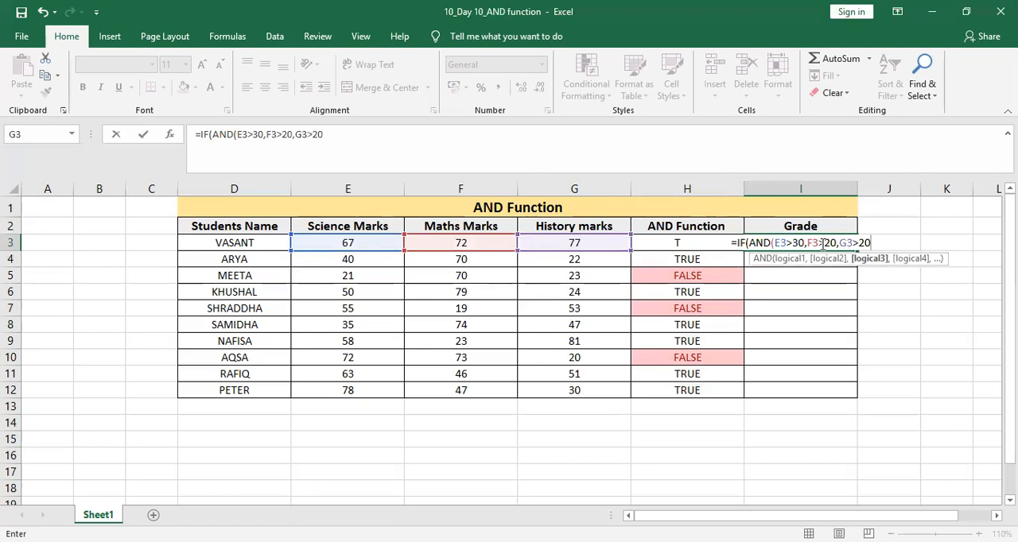
pyautogui.write(')')
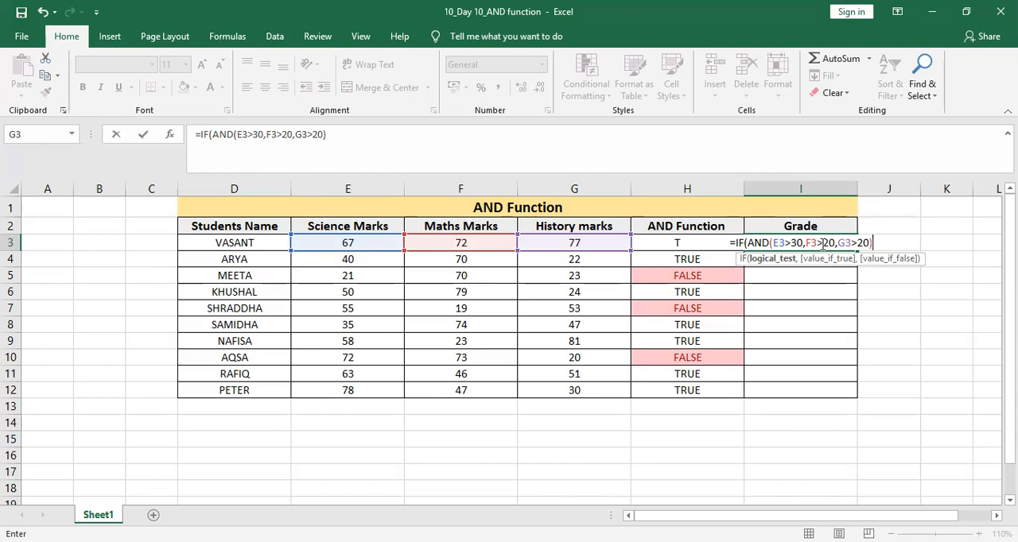
# Complete the IF formula in I3 with "DISTINCTION" if true and "PASS WITH GRACE MARKS" if false, and review the entered formula.
pyautogui.write(',')
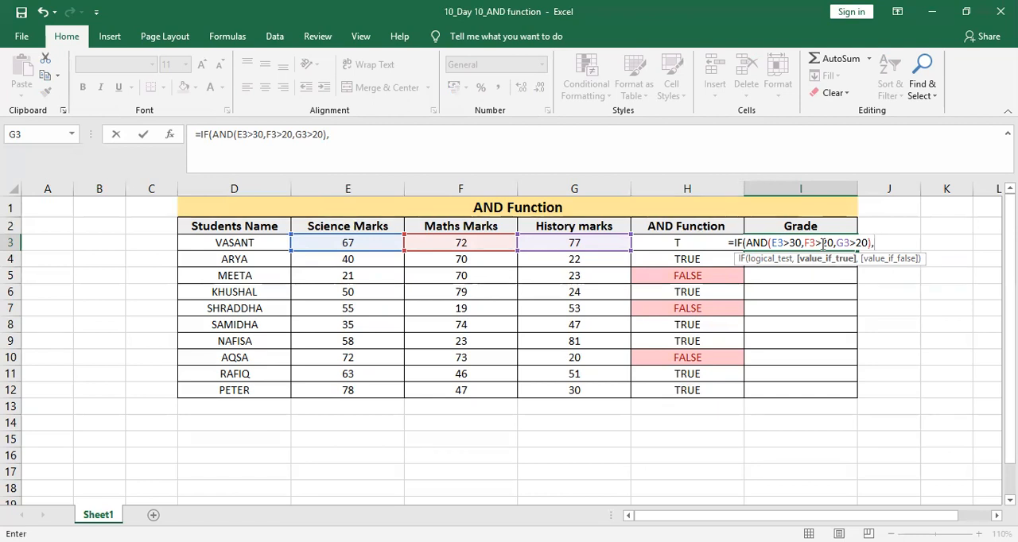
pyautogui.write('"')
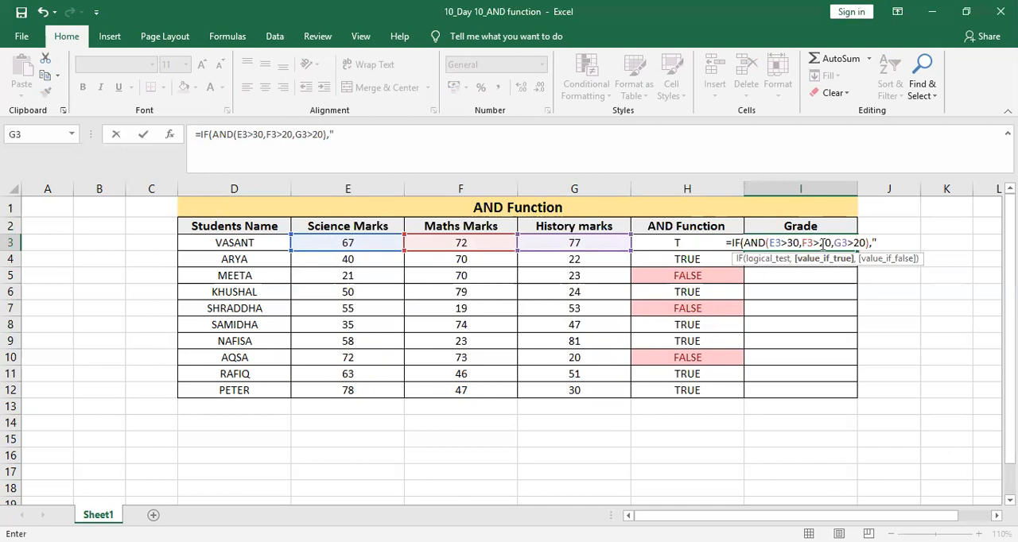
pyautogui.write('DISTINCTION"')
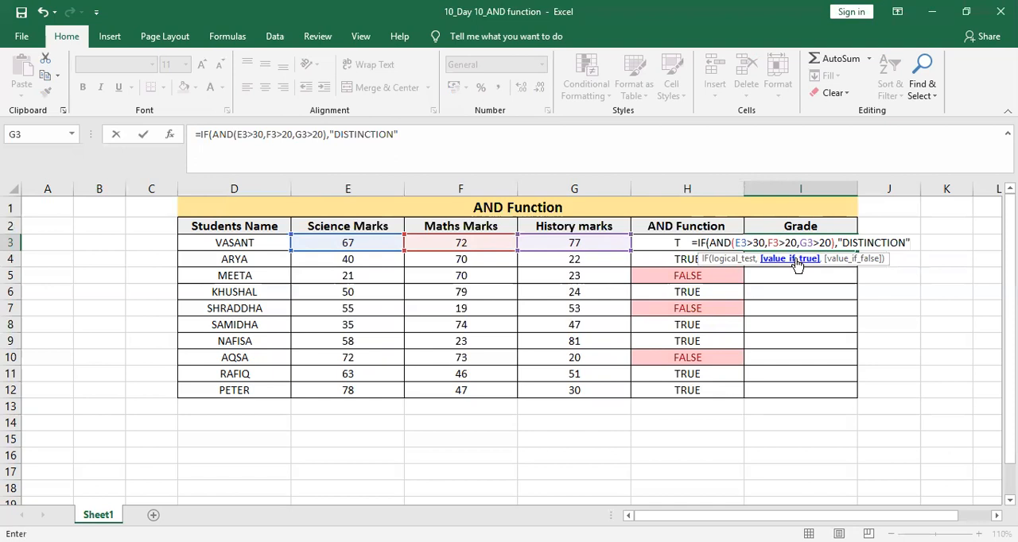
pyautogui.write(',')
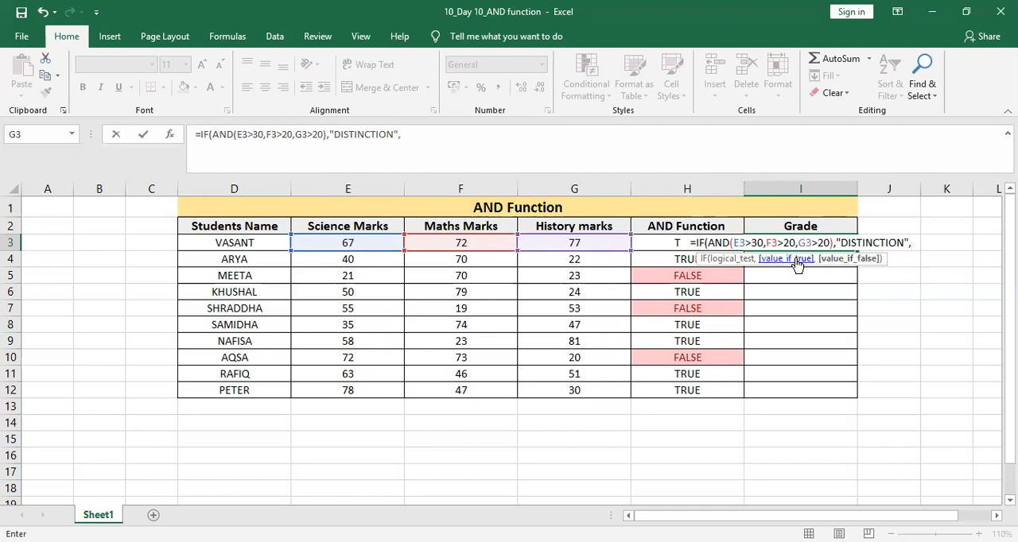
pyautogui.write('"')
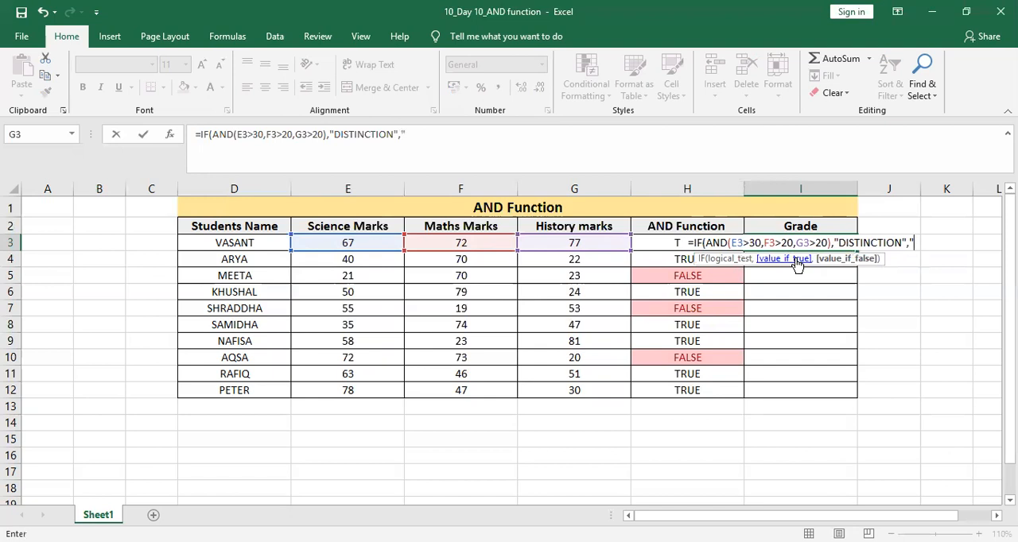
pyautogui.write('PASS')
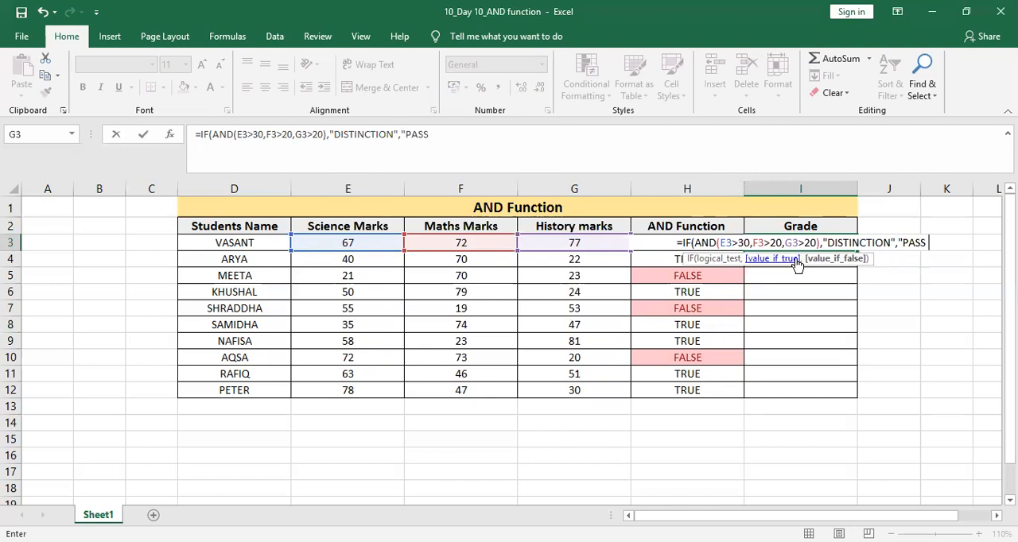
pyautogui.write('WITH GRACE MARKS"')
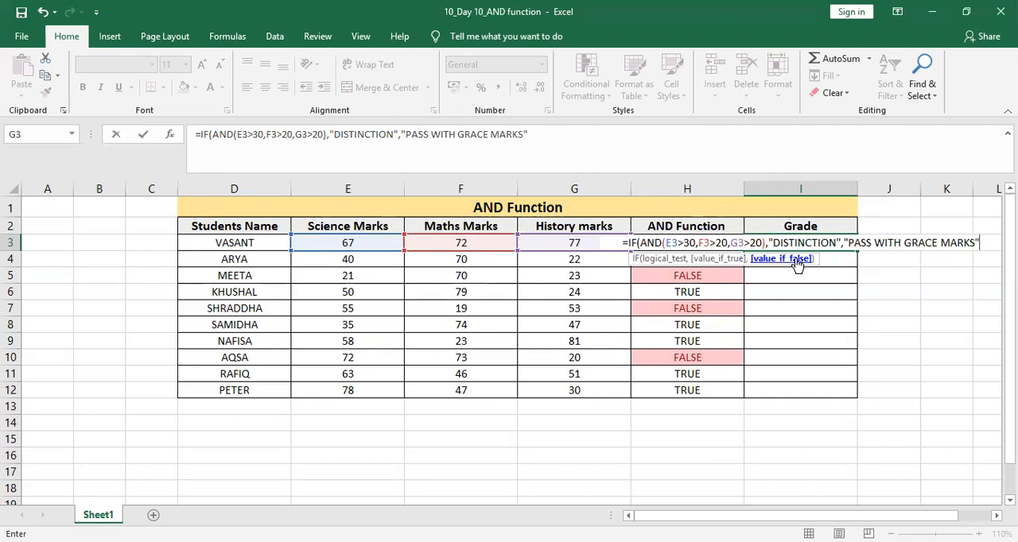
pyautogui.write(')')
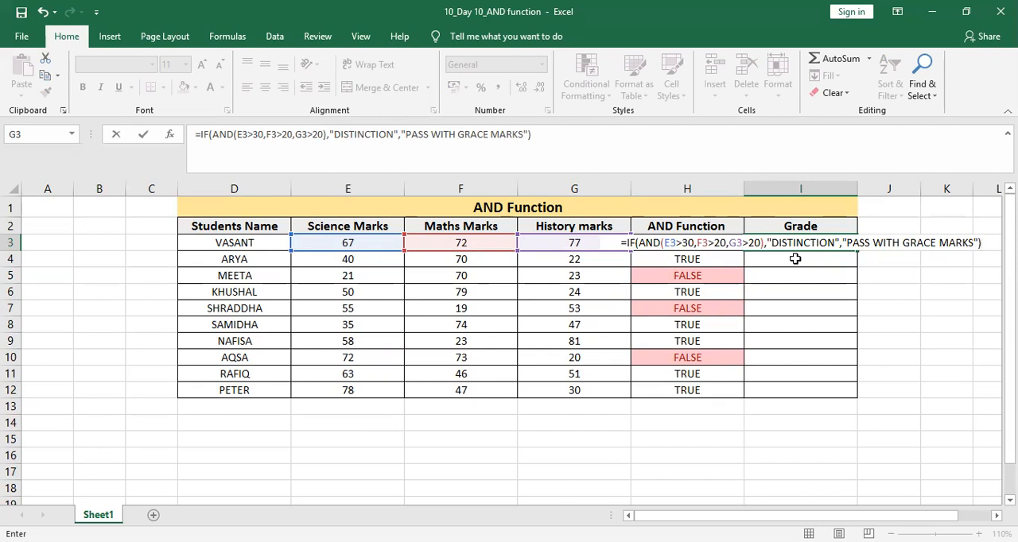
pyautogui.press('Return')
pyautogui.press('Up')
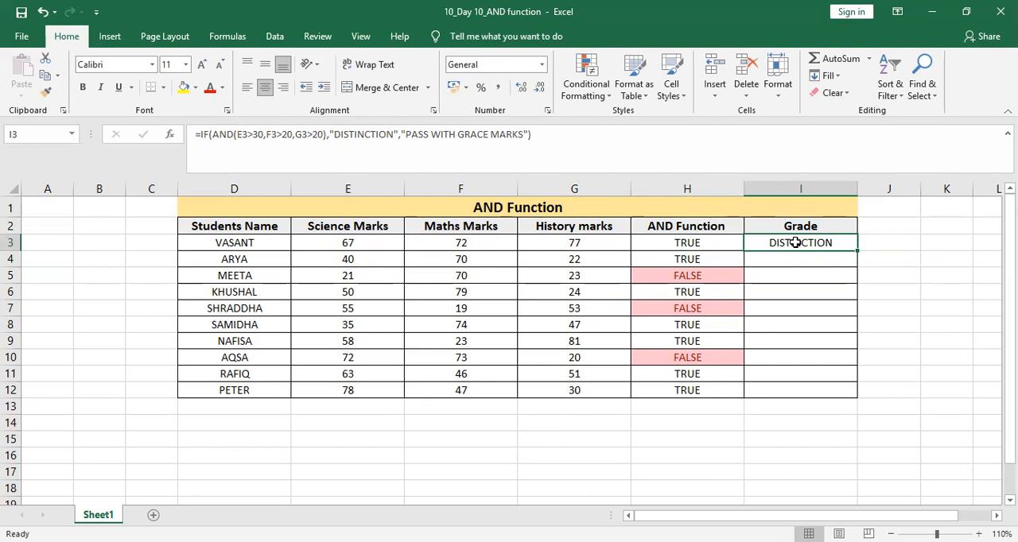
pyautogui.doubleClick(795, 243)
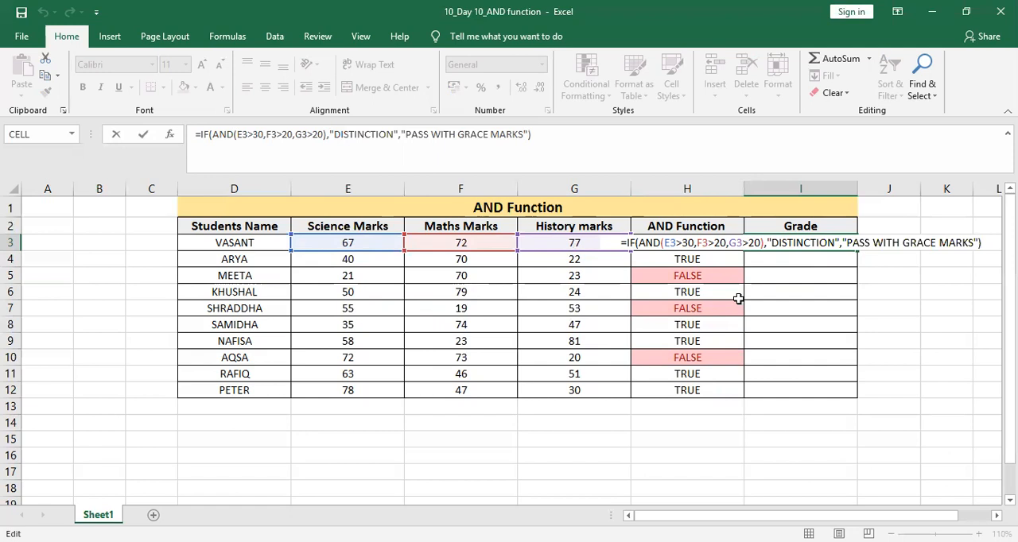
pyautogui.hotkey('ctrl', 'Return')
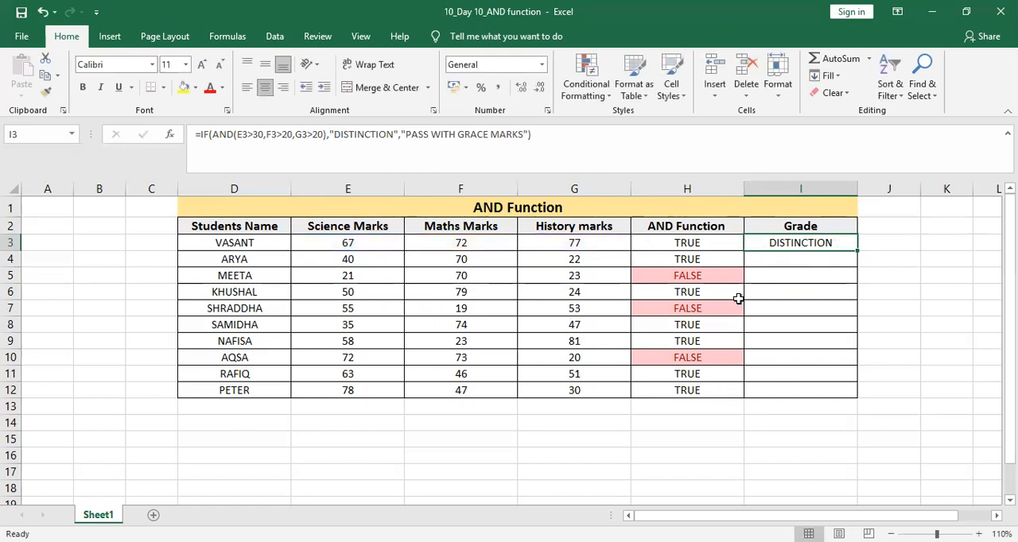
# Start a formula in I4 with AND nested inside IF and E4>30 as the first condition.
pyautogui.click(821, 261)
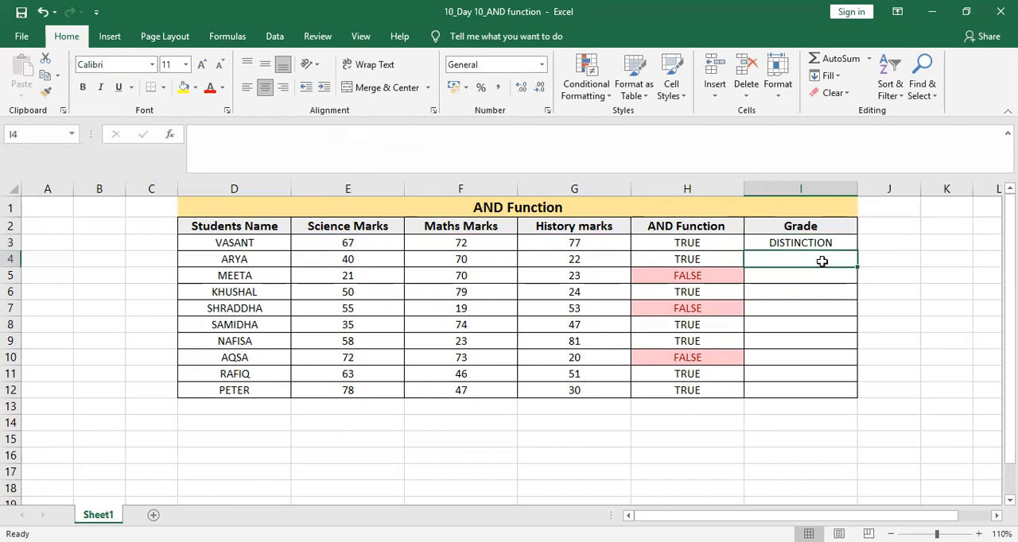
pyautogui.write('=')
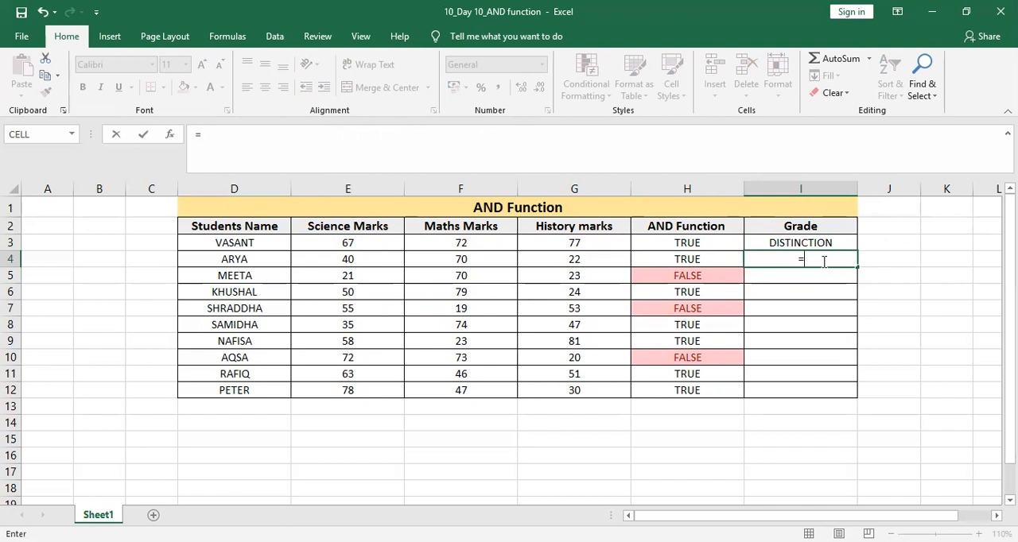
pyautogui.write('IF')
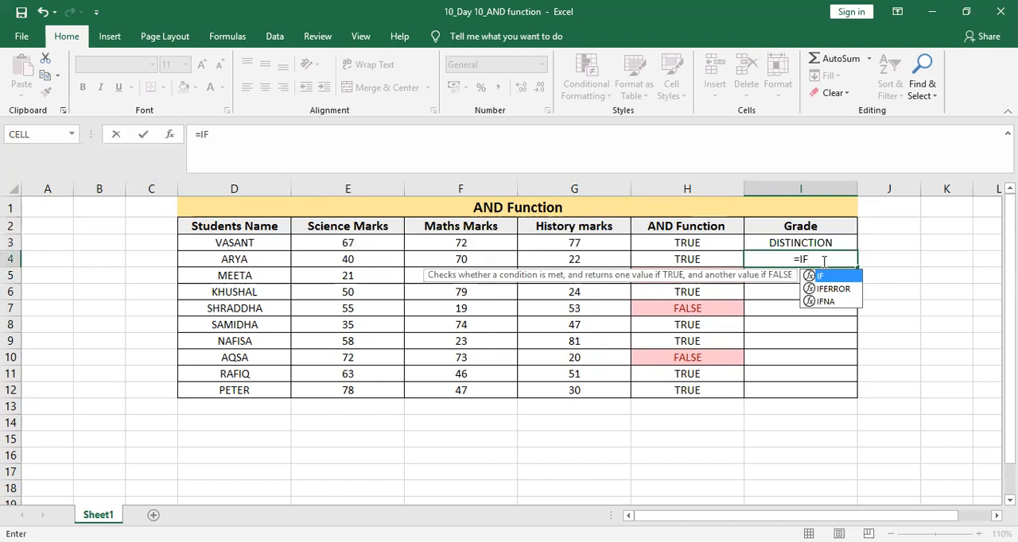
pyautogui.write('(')
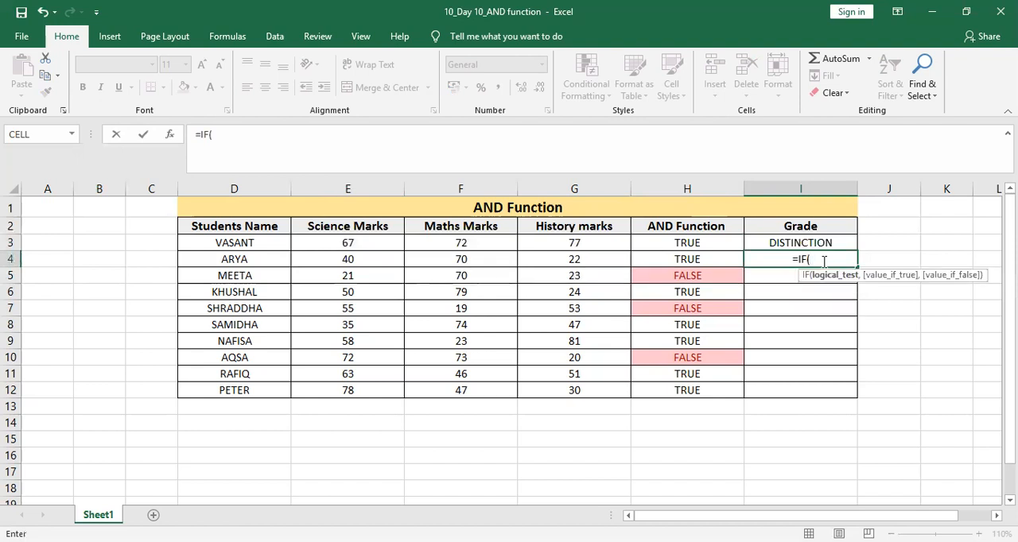
pyautogui.write('AND')
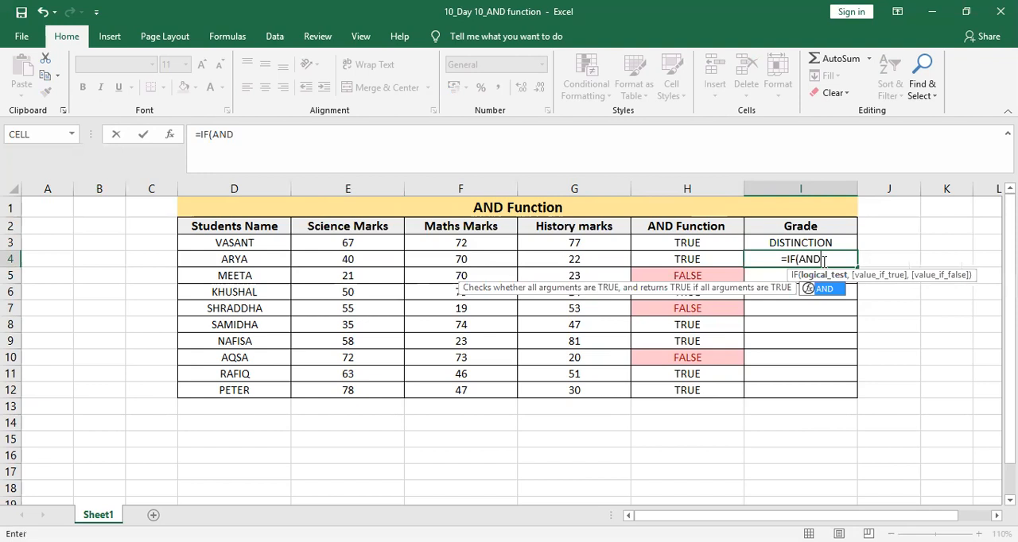
pyautogui.write('(')
pyautogui.press('Left')
pyautogui.press('Left')
pyautogui.press('Left')
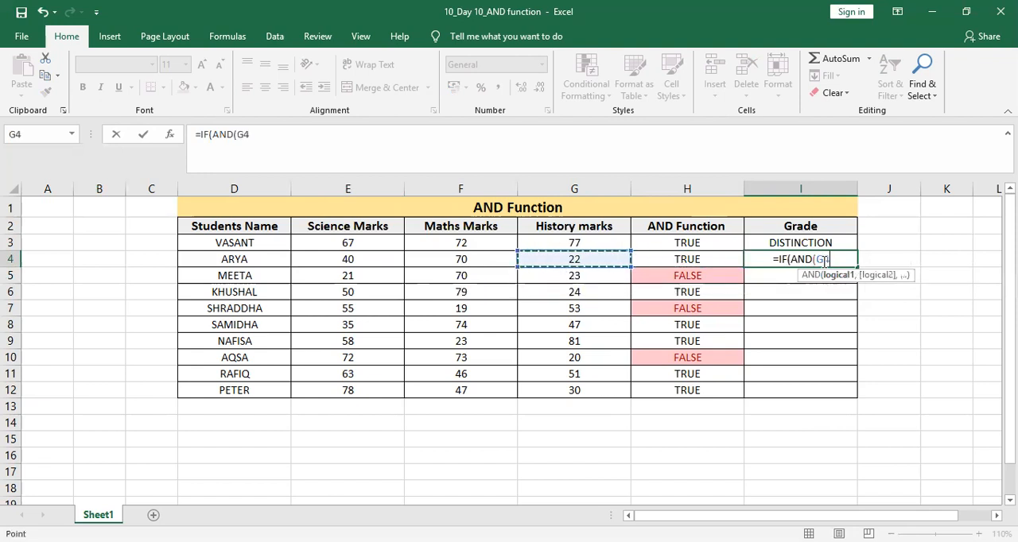
pyautogui.press('Left')
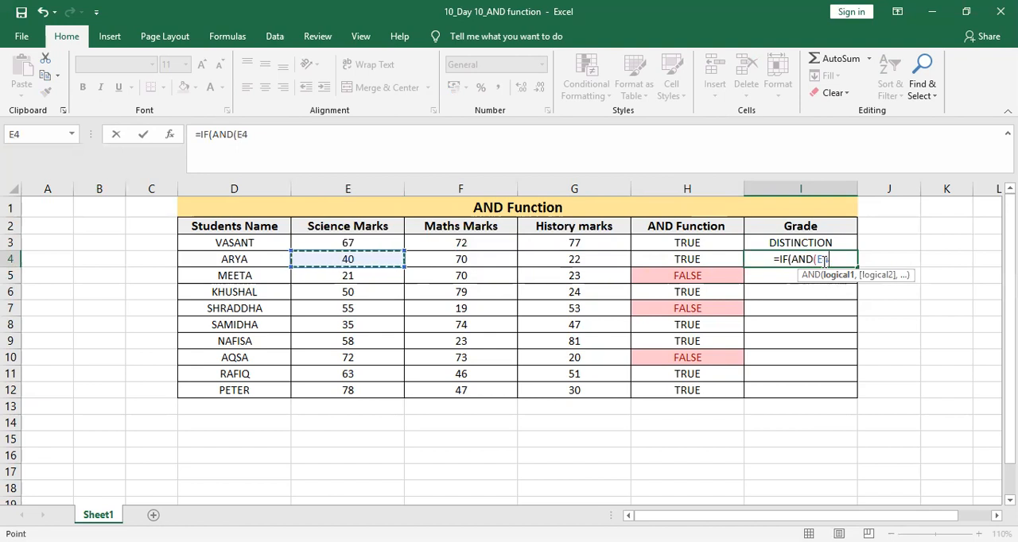
pyautogui.write('>')
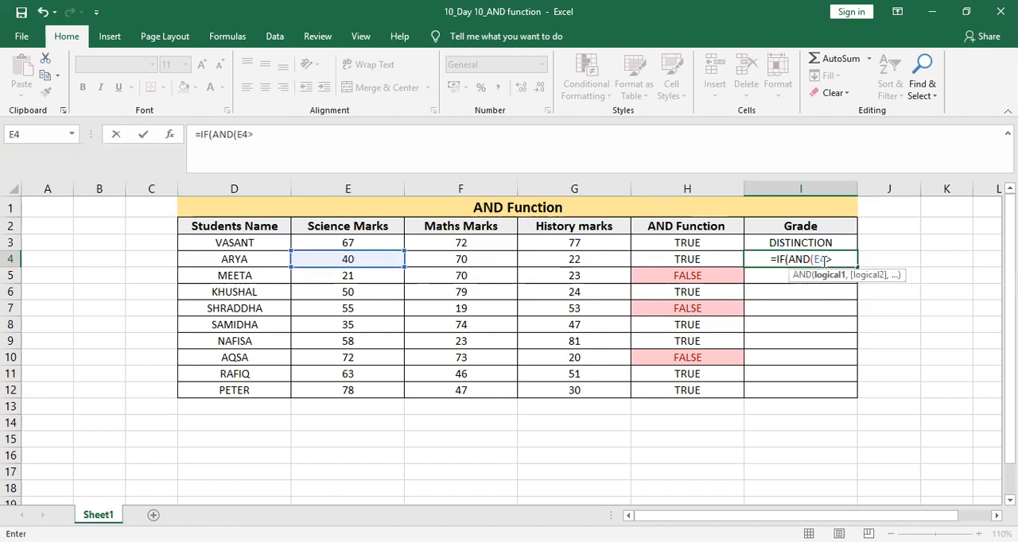
pyautogui.write('30,')
# Add F4>20 and G4>20 as the remaining conditions in I4's formula and close the AND test.
pyautogui.press('Left')
pyautogui.press('Left')
pyautogui.press('Left')
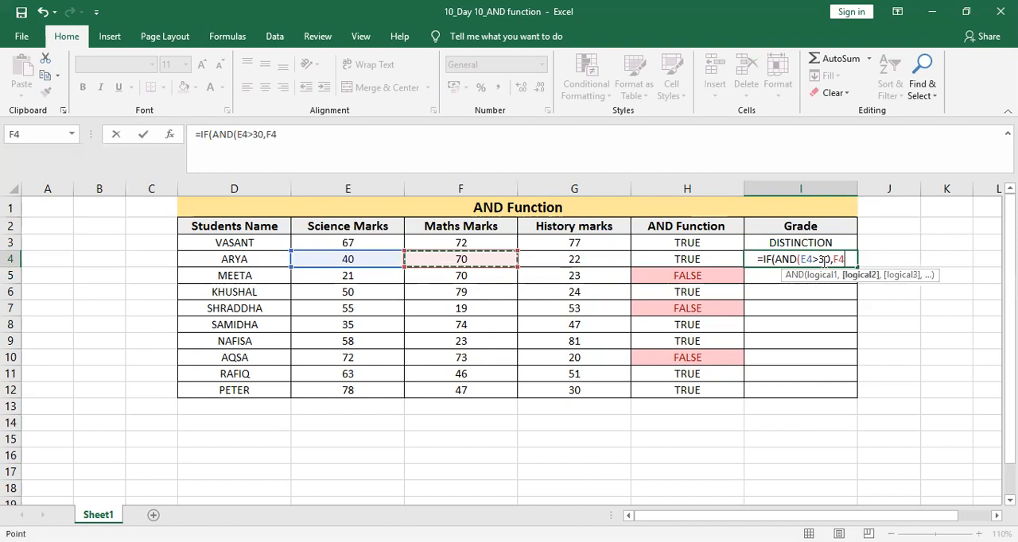
pyautogui.write('>20,')
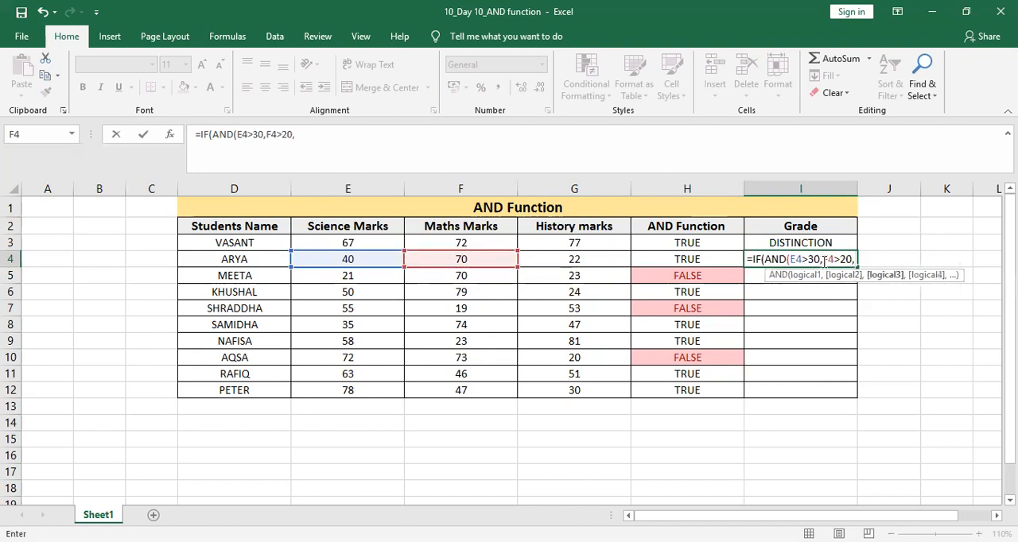
pyautogui.press('Left')
pyautogui.press('Left')
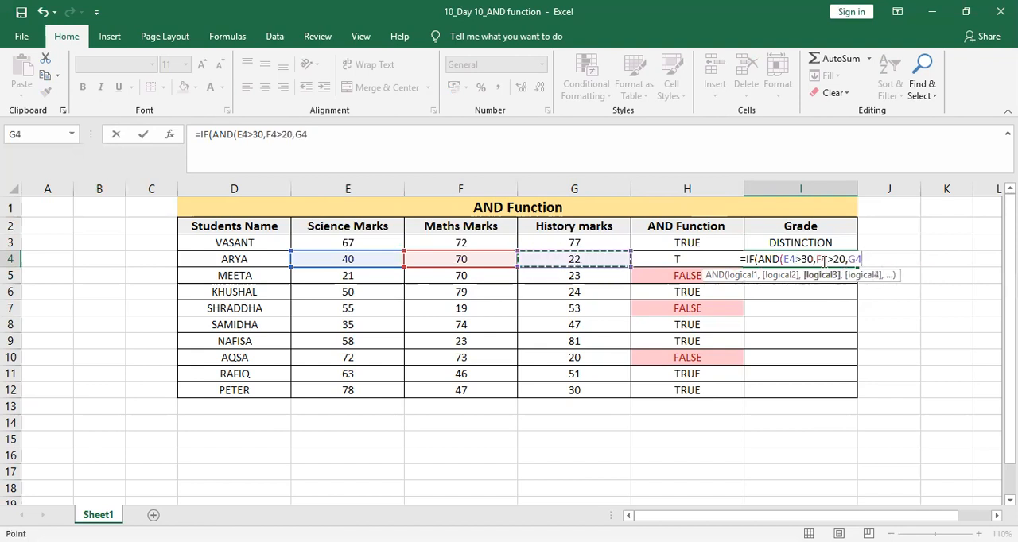
pyautogui.write('>20')
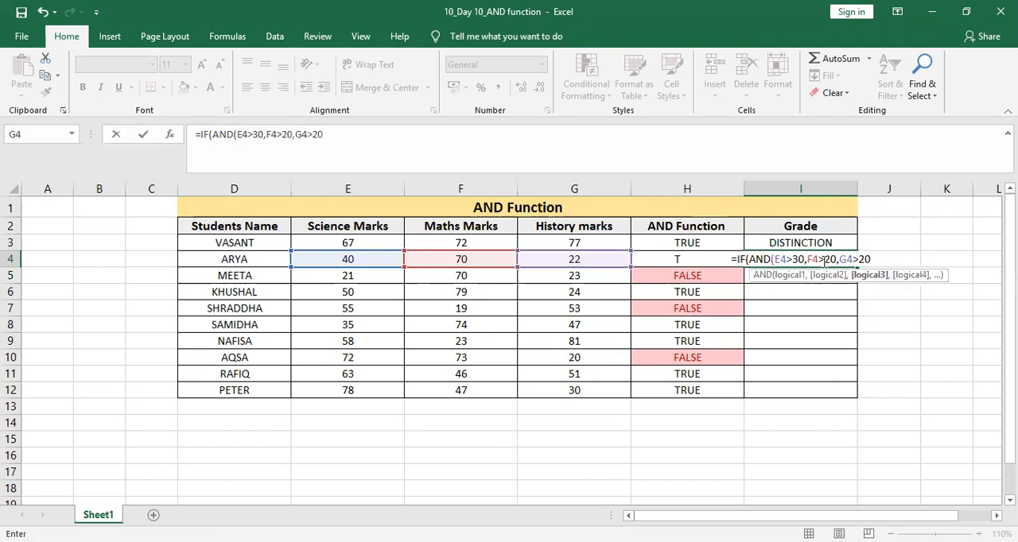
pyautogui.write(')')
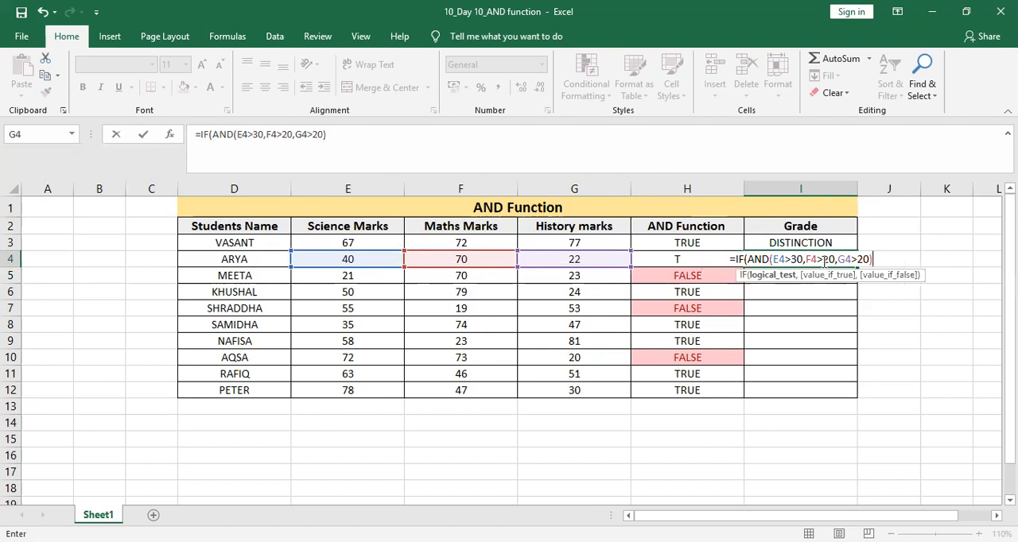
pyautogui.write(',')
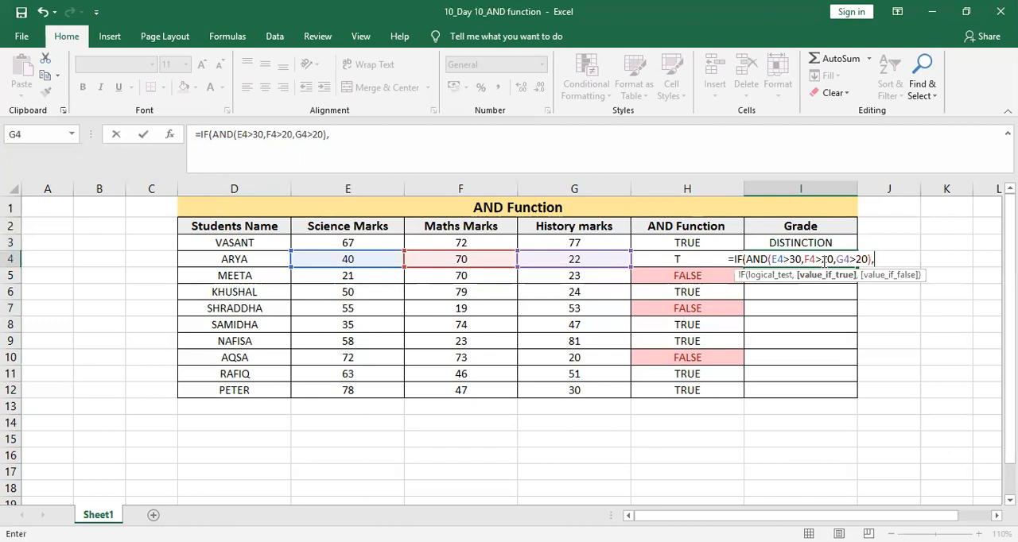
# Complete the IF formula in I4 with "DISTINCTION" if true and "PASSED WITH GRACE MARKS" if false, and enter it.
pyautogui.write('"')
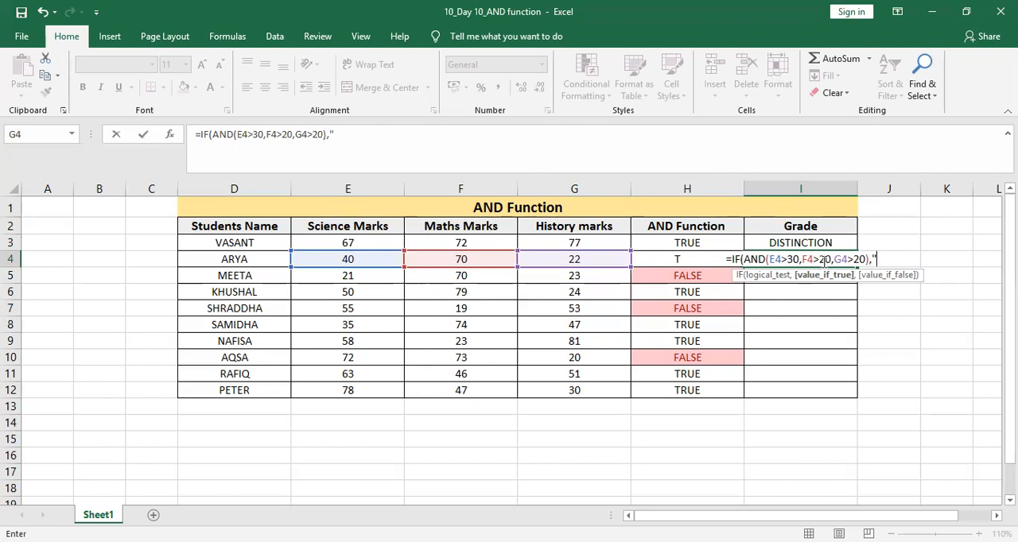
pyautogui.write('DISTINCTION')
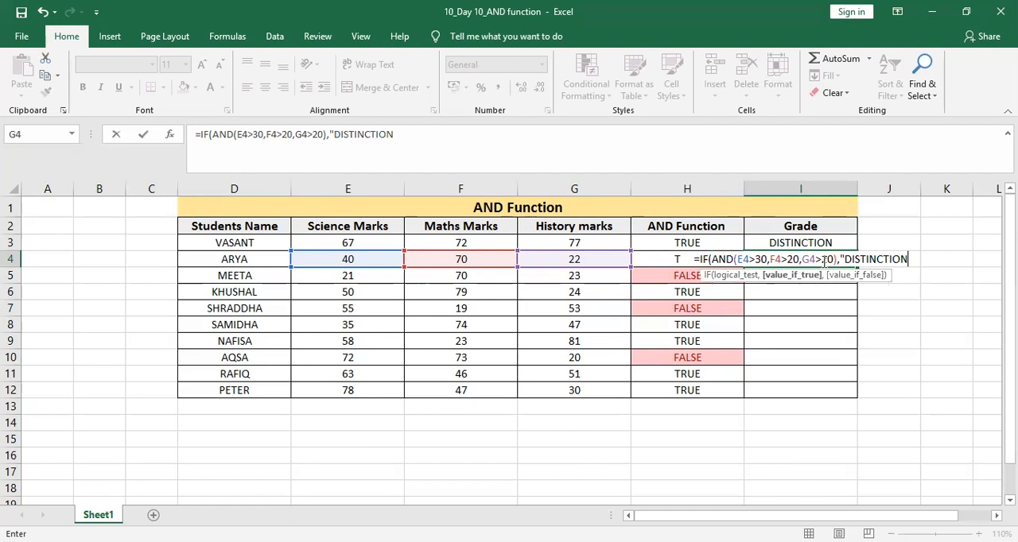
pyautogui.write('",')
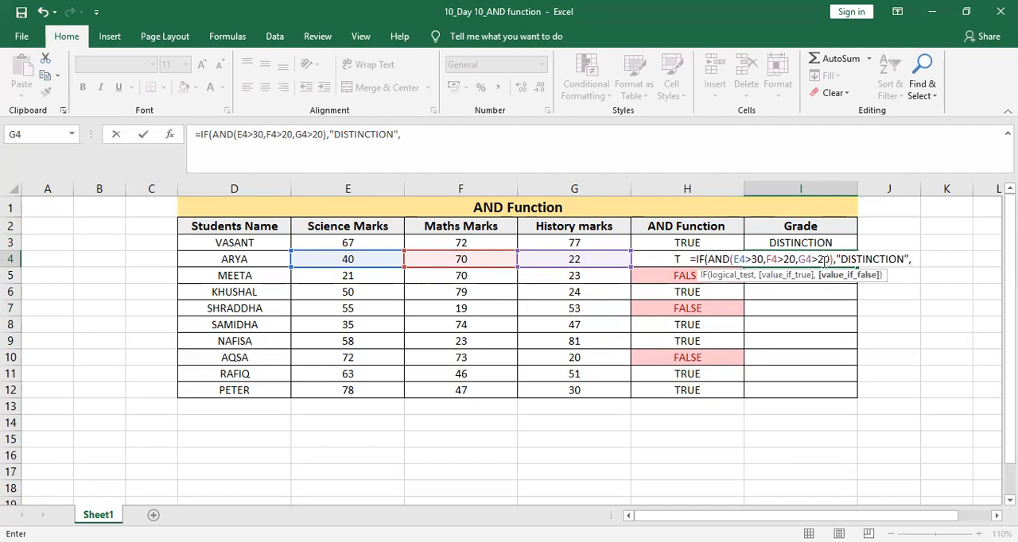
pyautogui.write('"')
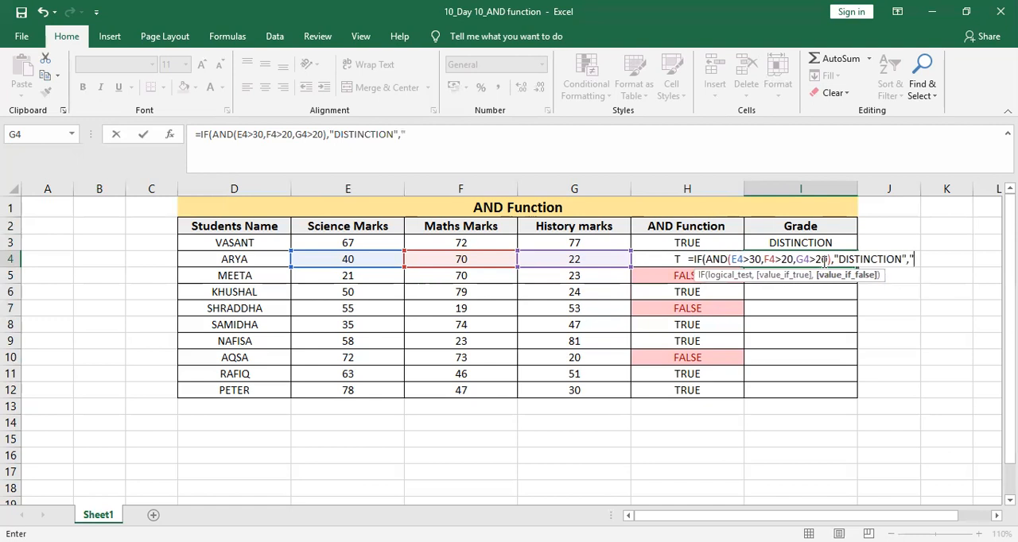
pyautogui.write('PASSED')
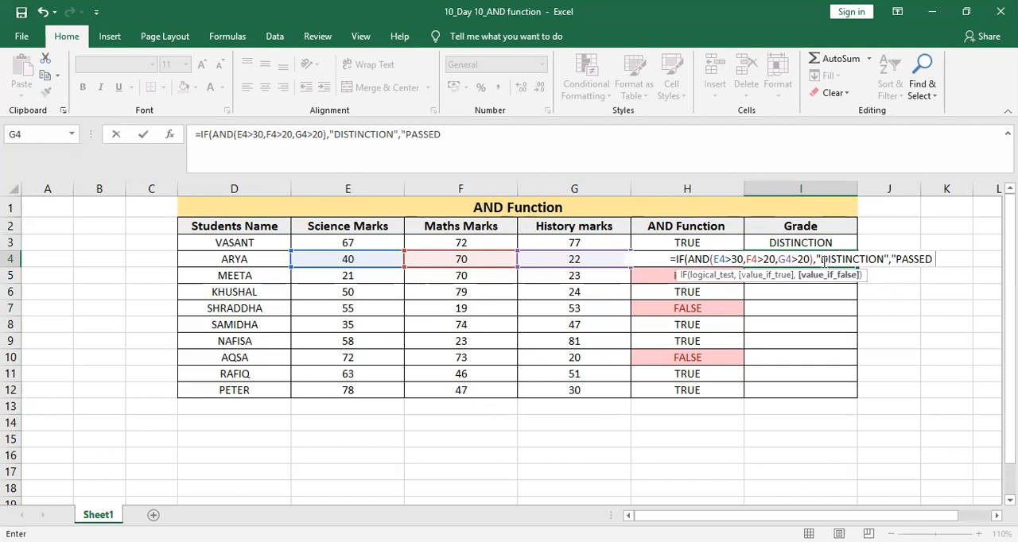
pyautogui.write(' WITH GRACE MARKS")')
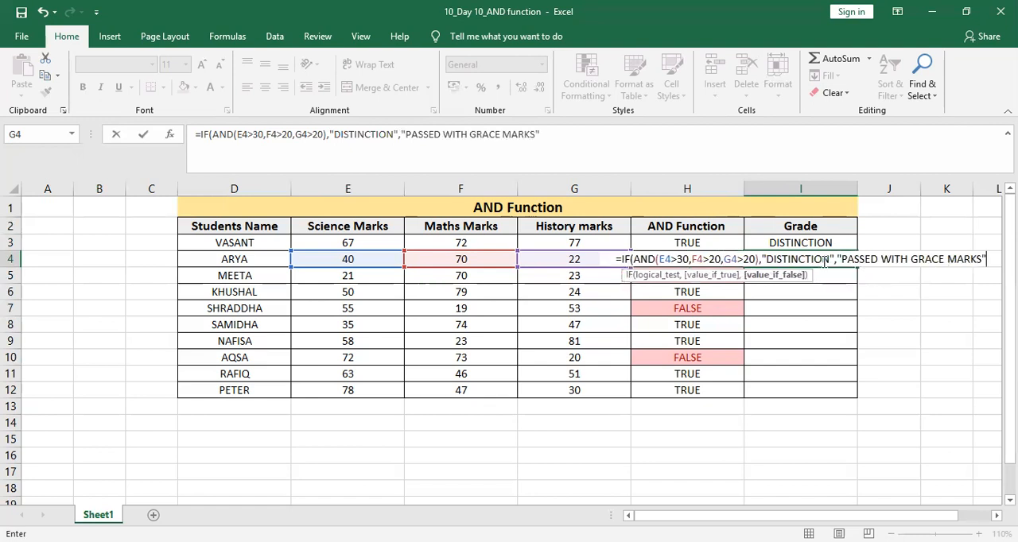
pyautogui.press('Return')
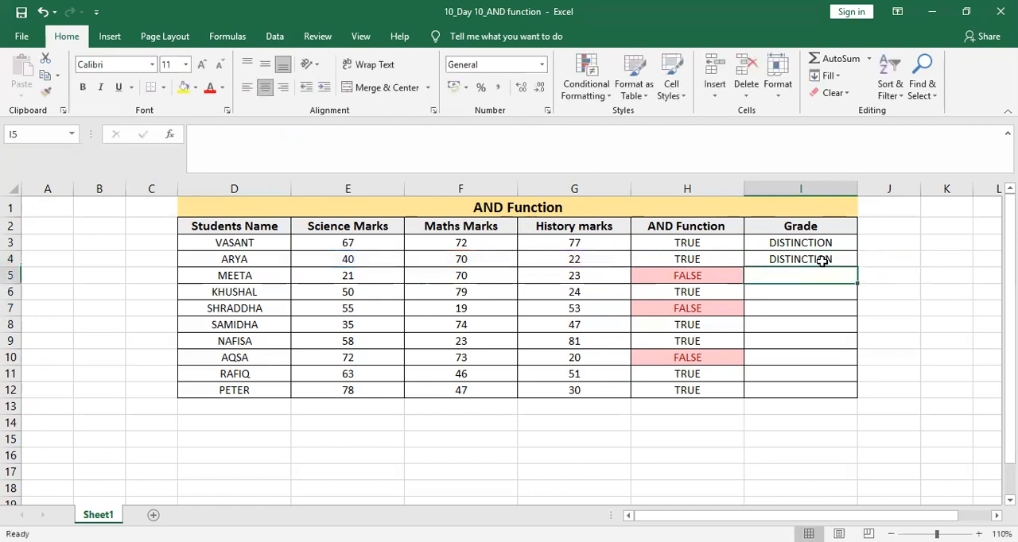
# Try filling I4's formula down to I12 and auto-fitting column I, and undo both changes.
pyautogui.click(821, 260)
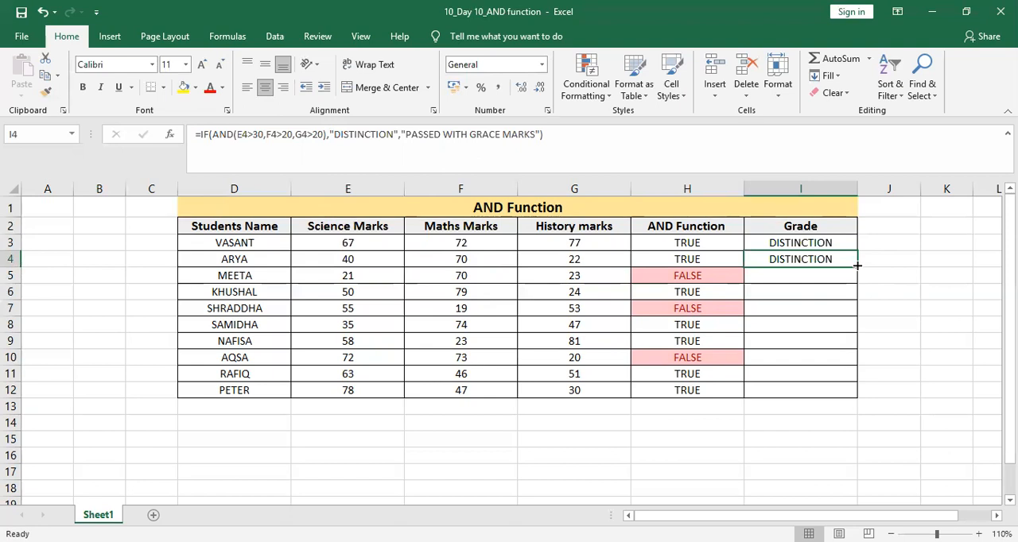
pyautogui.doubleClick(857, 264)
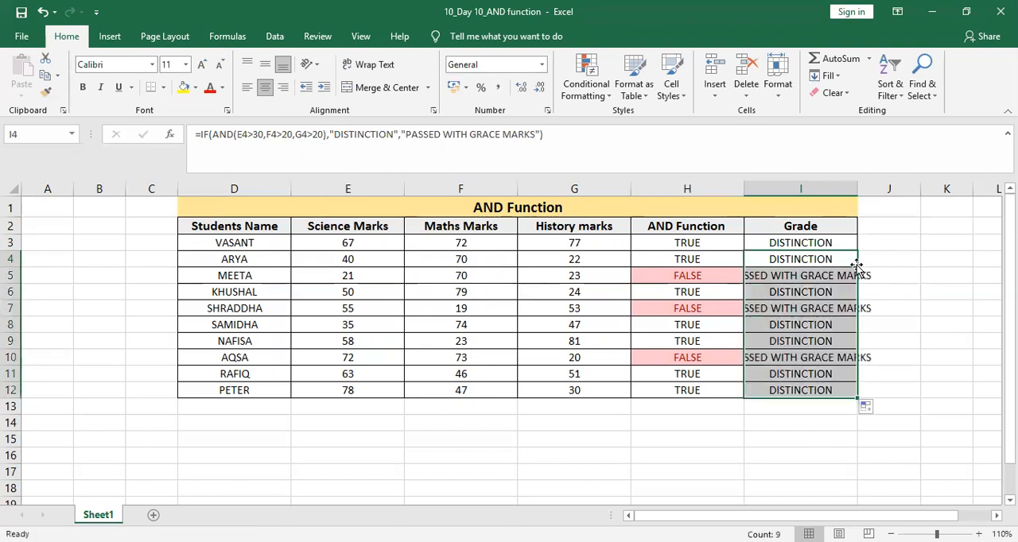
pyautogui.doubleClick(858, 189)
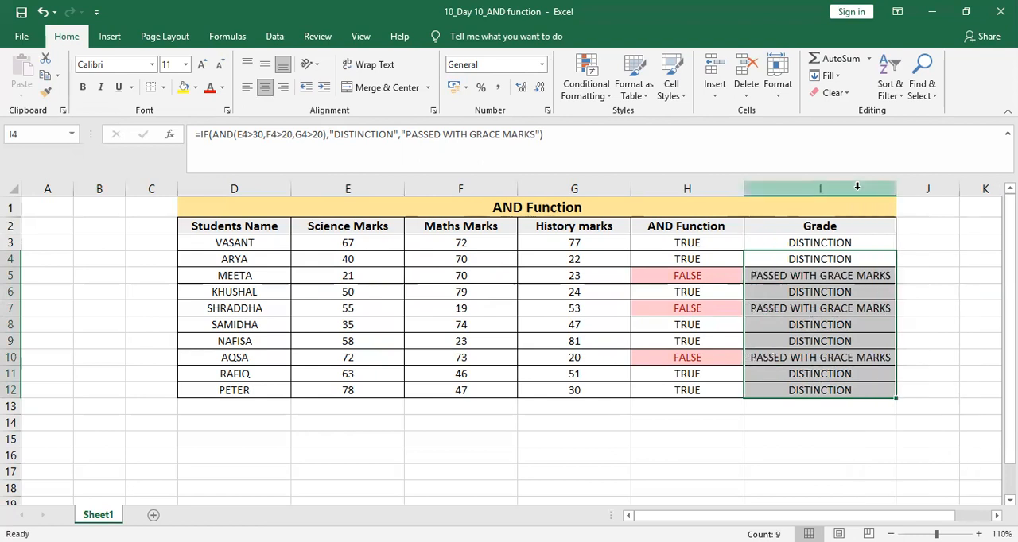
pyautogui.hotkey('ctrl', 'z')
pyautogui.hotkey('ctrl', 'z')
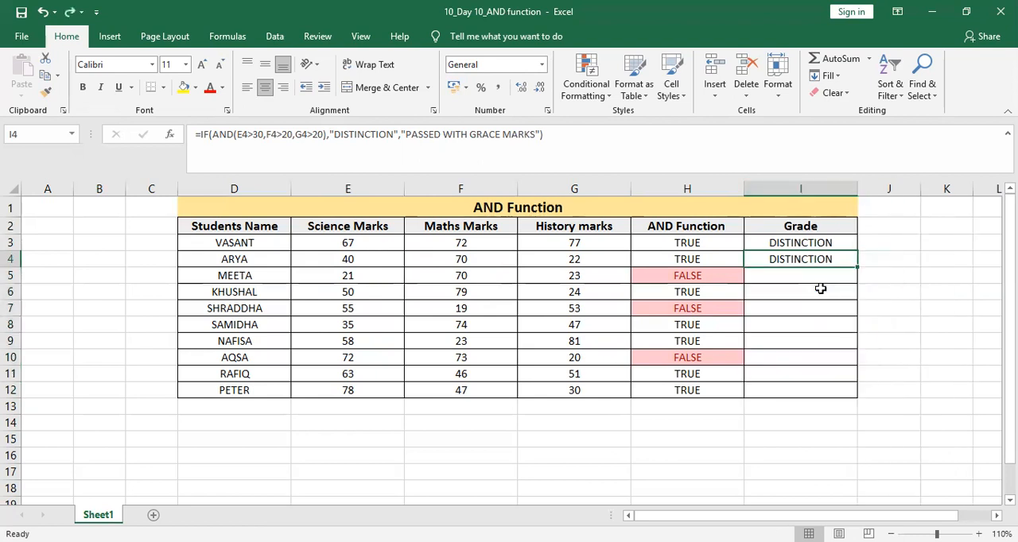
# Copy the grade formula from I4 and paste it into I5:I12.
pyautogui.hotkey('ctrl', 'c')
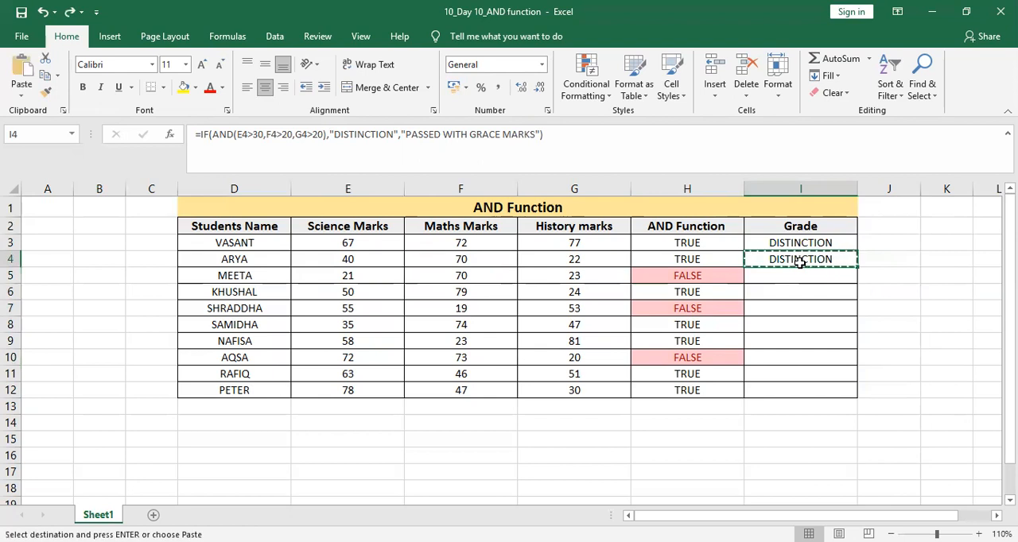
pyautogui.press('Down')
pyautogui.hotkey('shift', 'Down')
pyautogui.hotkey('shift', 'Down')
pyautogui.hotkey('shift', 'Down')
pyautogui.hotkey('shift', 'Down')
pyautogui.hotkey('shift', 'Down')
pyautogui.hotkey('shift', 'Down')
pyautogui.hotkey('shift', 'Down')
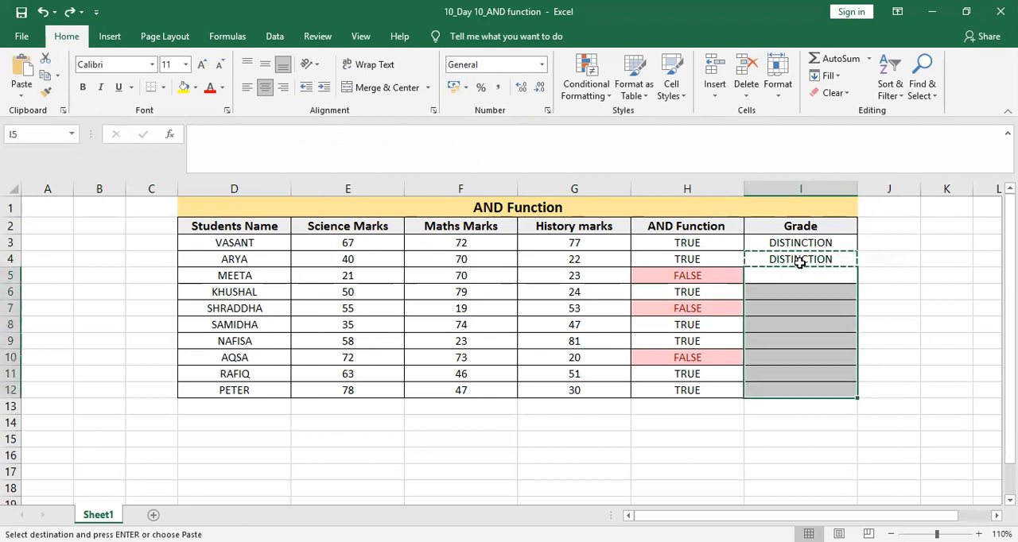
pyautogui.hotkey('ctrl', 'v')
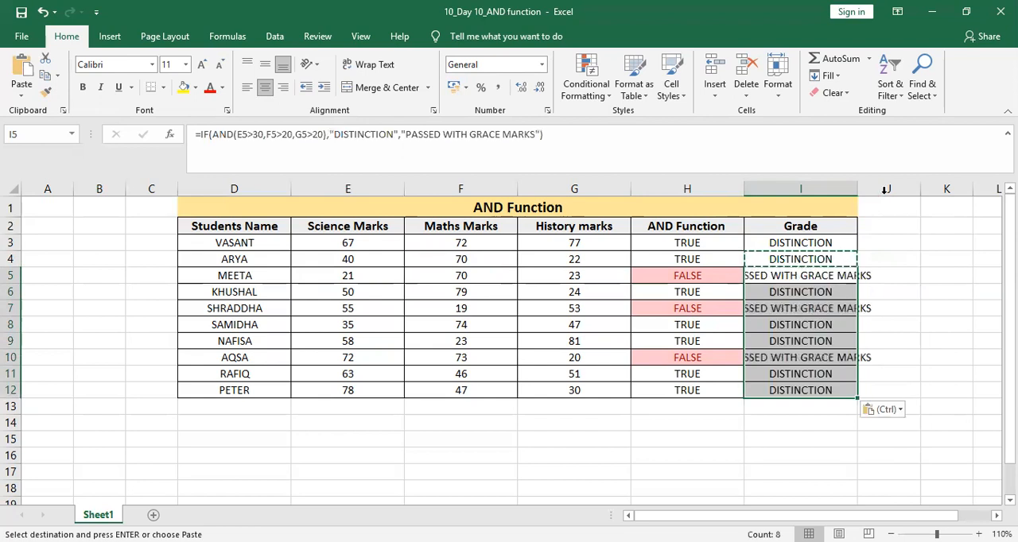
# Autofit column I's width to the grade texts, end copy mode and review the formulas from I5 up to I3.
pyautogui.doubleClick(858, 188)
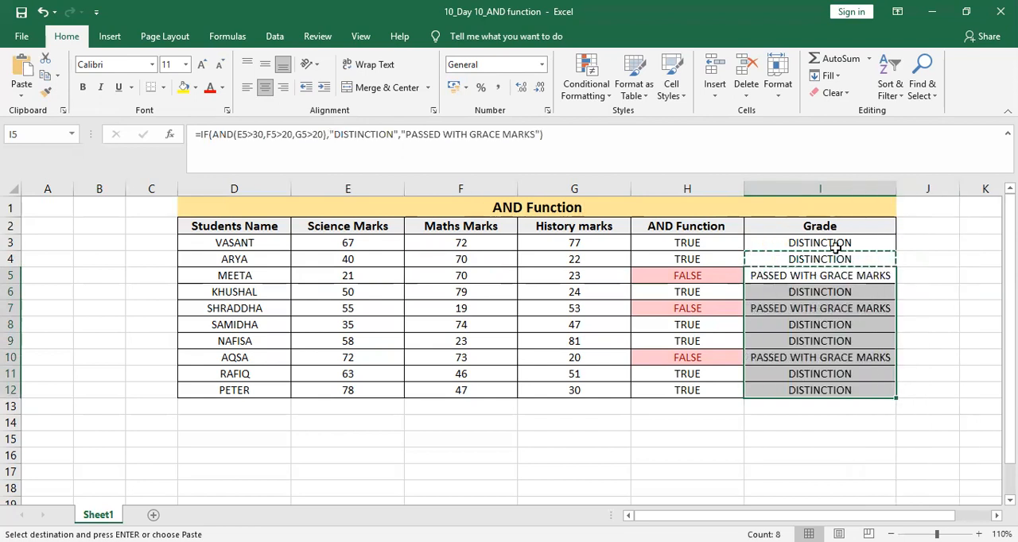
pyautogui.press('Escape')
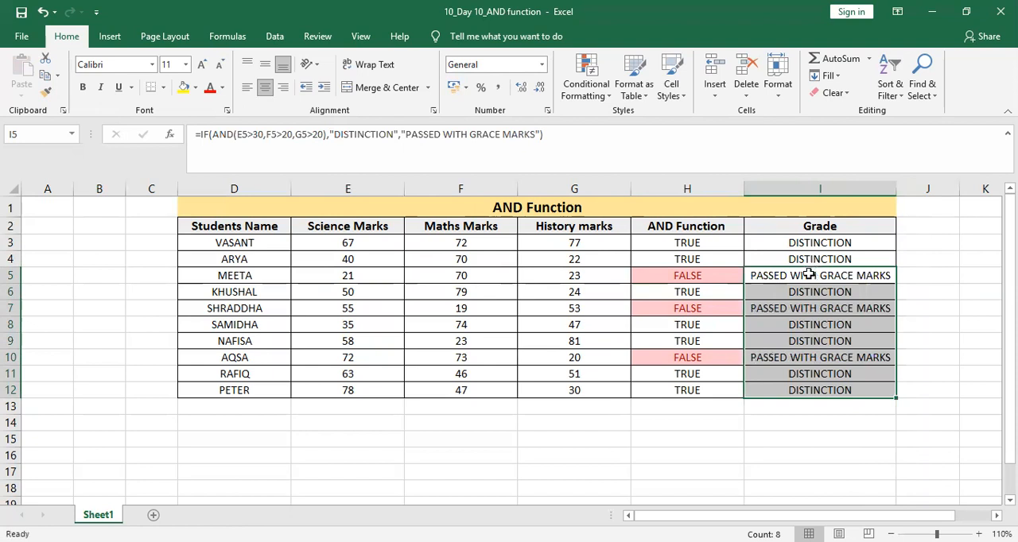
pyautogui.click(809, 274)
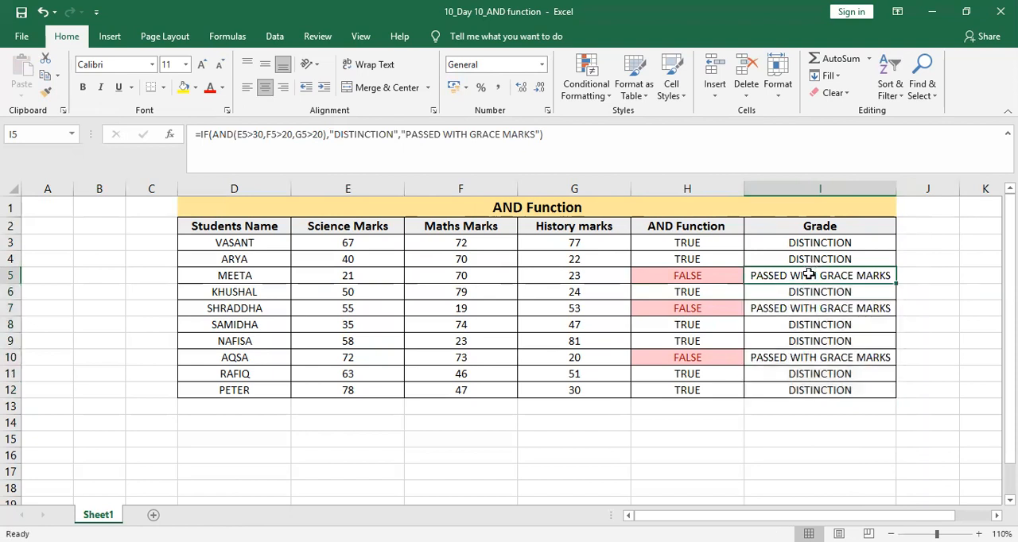
pyautogui.press('Up')
pyautogui.press('Up')
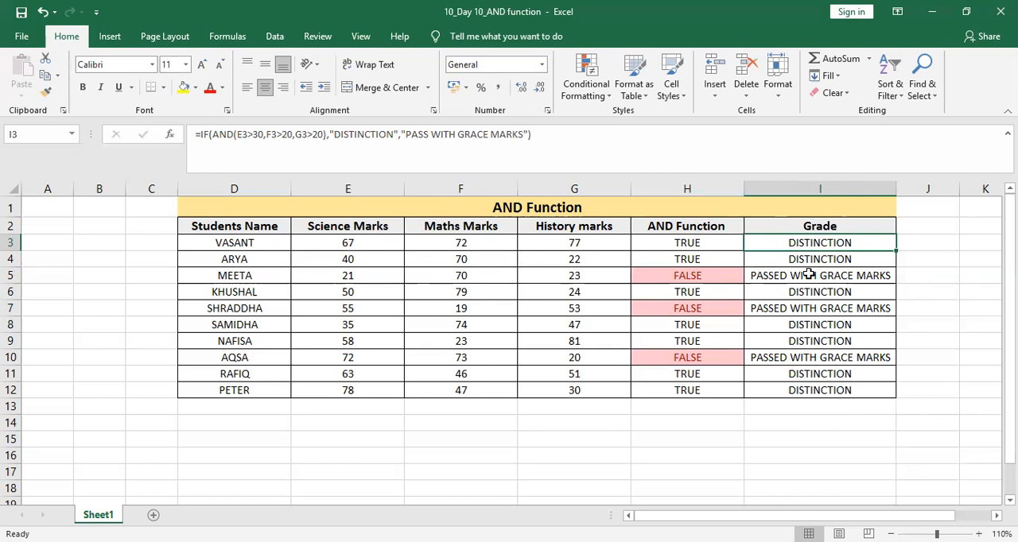
# Apply Thick Outside Borders around the whole table, D1:I12.
pyautogui.click(504, 204)
pyautogui.hotkey('shift', 'Down')
pyautogui.hotkey('shift', 'Down')
pyautogui.hotkey('shift', 'Down')
pyautogui.hotkey('shift', 'Down')
pyautogui.hotkey('shift', 'Down')
pyautogui.hotkey('shift', 'Down')
pyautogui.hotkey('shift', 'Down')
pyautogui.hotkey('shift', 'Down')
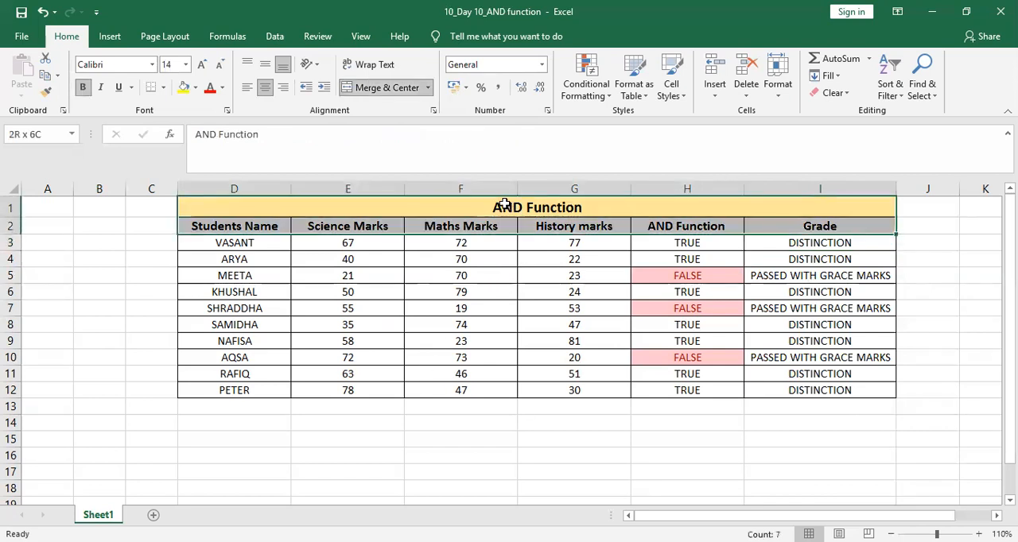
pyautogui.hotkey('shift', 'Down')
pyautogui.hotkey('shift', 'Down')
pyautogui.hotkey('shift', 'Down')
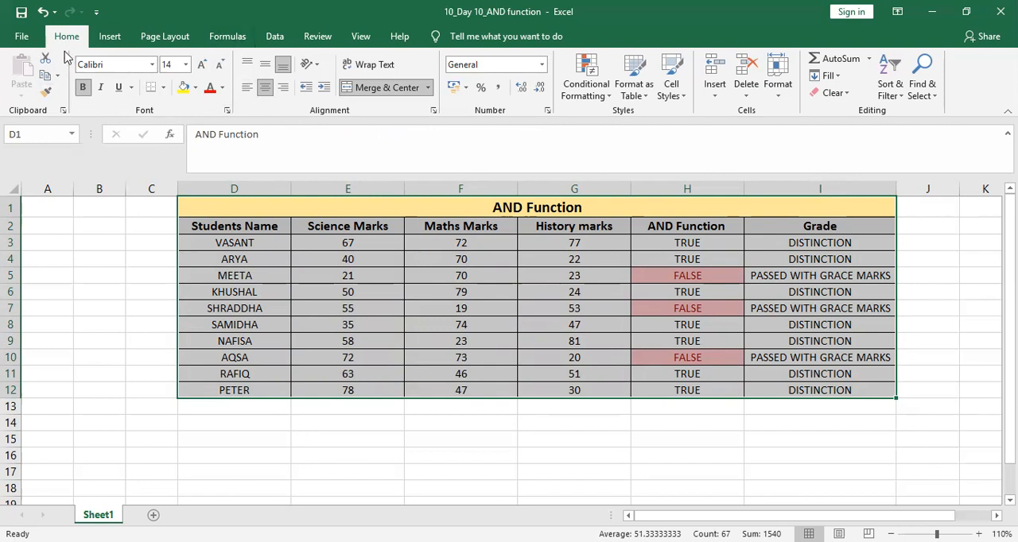
pyautogui.click(164, 89)
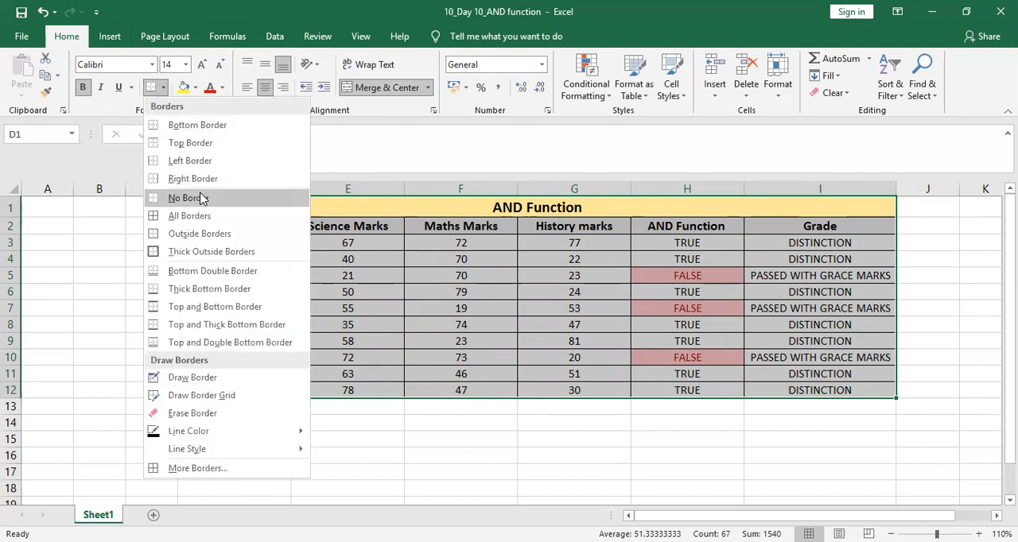
pyautogui.click(207, 252)
pyautogui.click(89, 245)
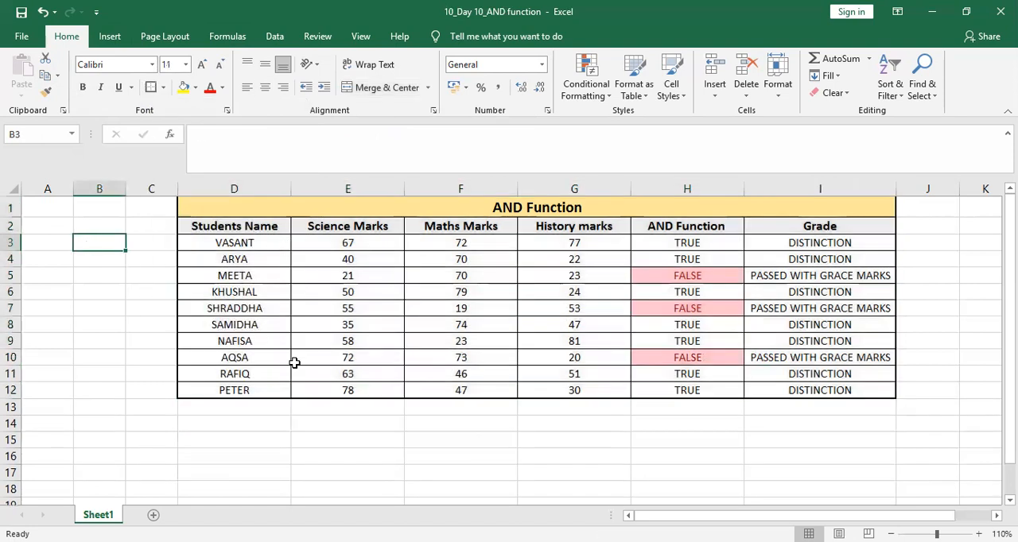
# Apply Thick Outside Borders around the title and header rows, D1:I2.
pyautogui.click(250, 207)
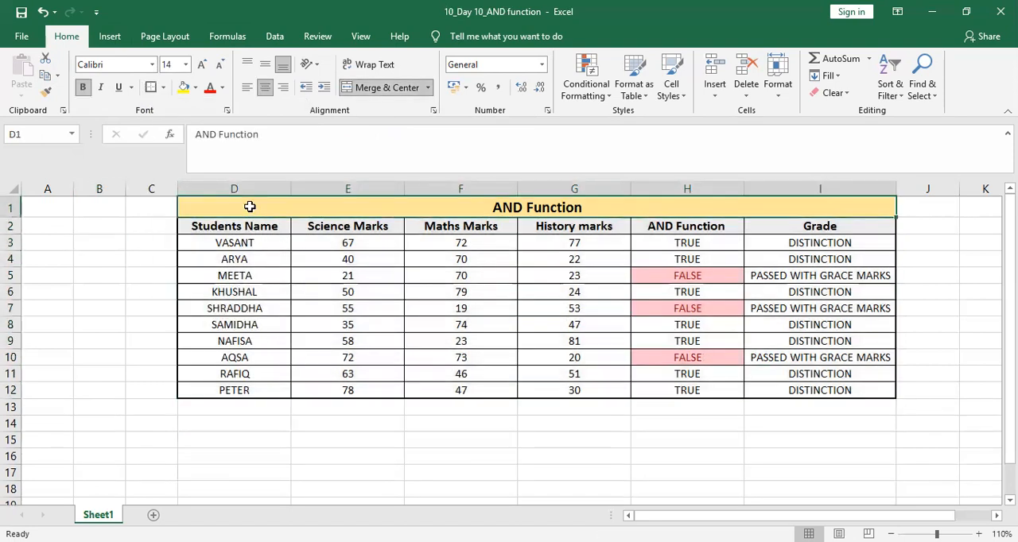
pyautogui.hotkey('shift', 'Down')
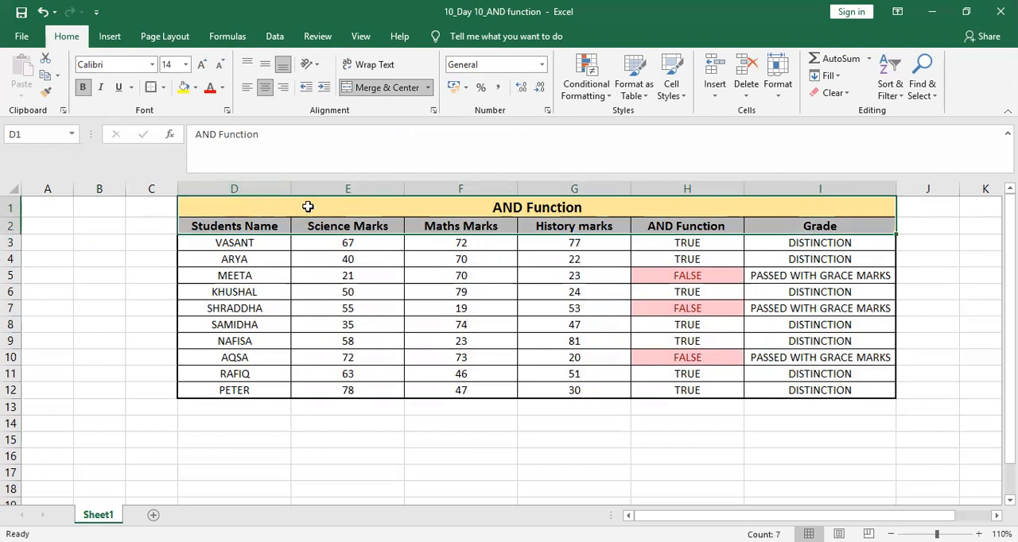
pyautogui.click(151, 87)
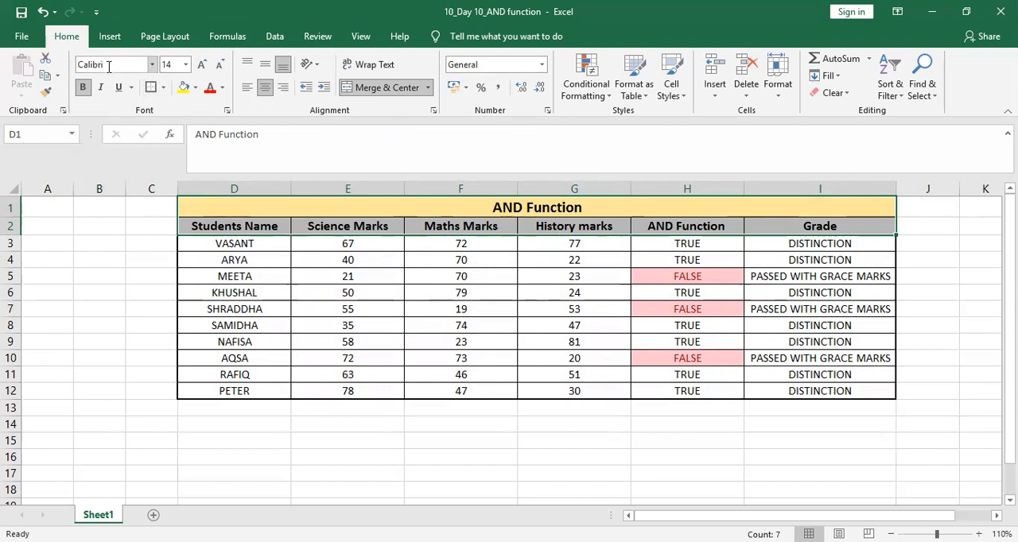
# Change the font of the title and header rows to Times New Roman and deselect them.
pyautogui.click(151, 65)
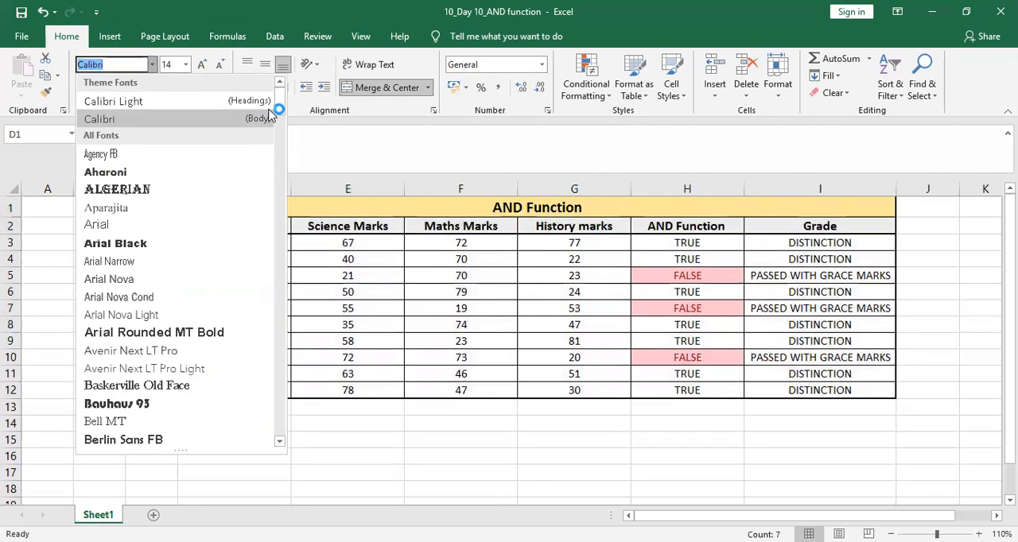
pyautogui.moveTo(277, 104)
pyautogui.mouseDown()
pyautogui.moveTo(281, 375)
pyautogui.moveTo(270, 93)
pyautogui.mouseUp()
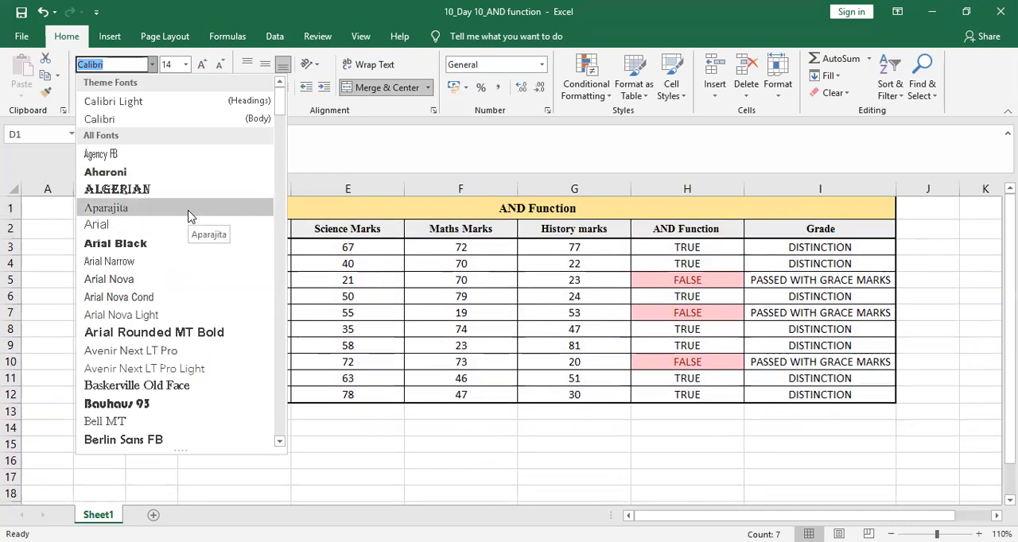
pyautogui.write('Times New Roma')
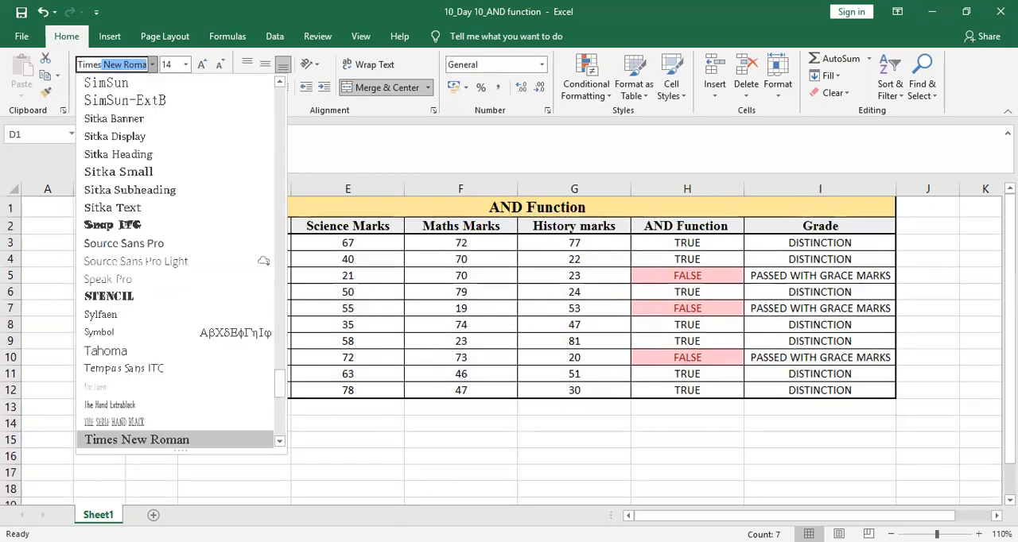
pyautogui.press('Return')
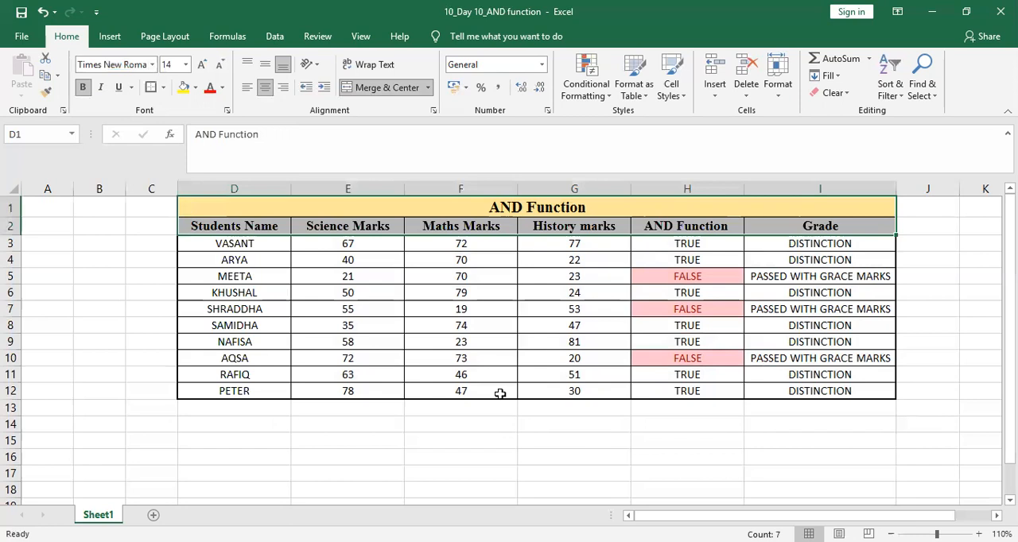
pyautogui.click(473, 475)
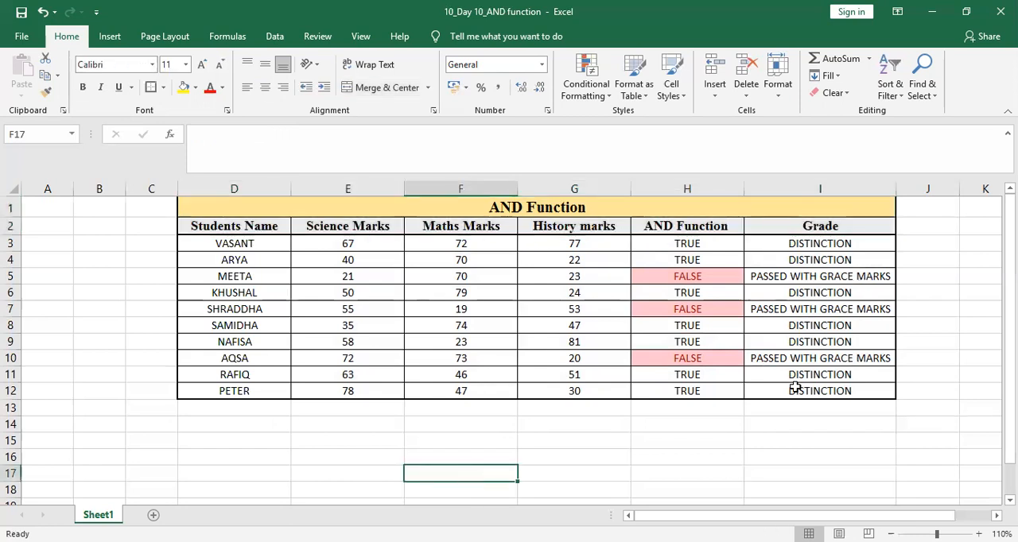
# Select the title row and the header row beneath it, D1:I2.
pyautogui.click(242, 242)
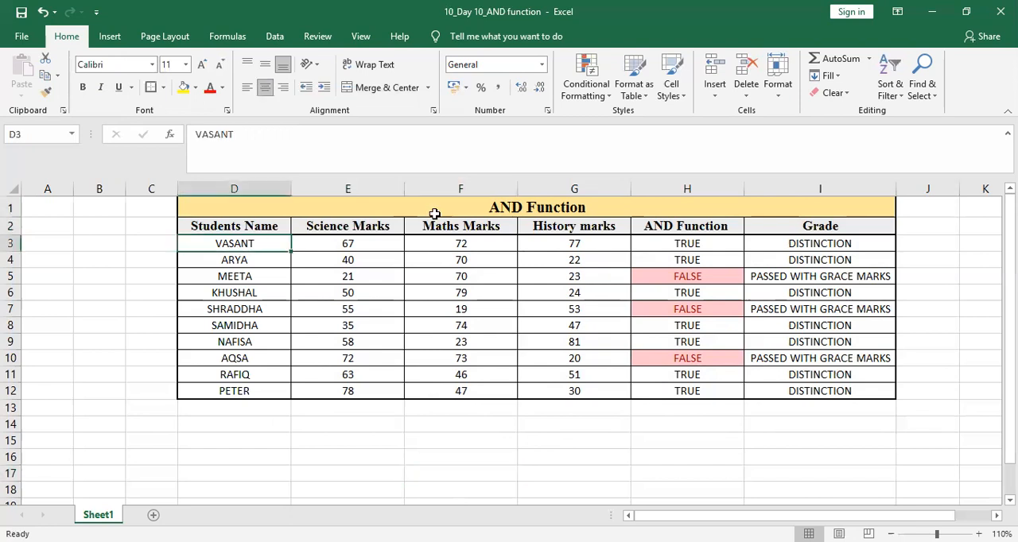
pyautogui.click(566, 206)
pyautogui.hotkey('shift', 'Down')
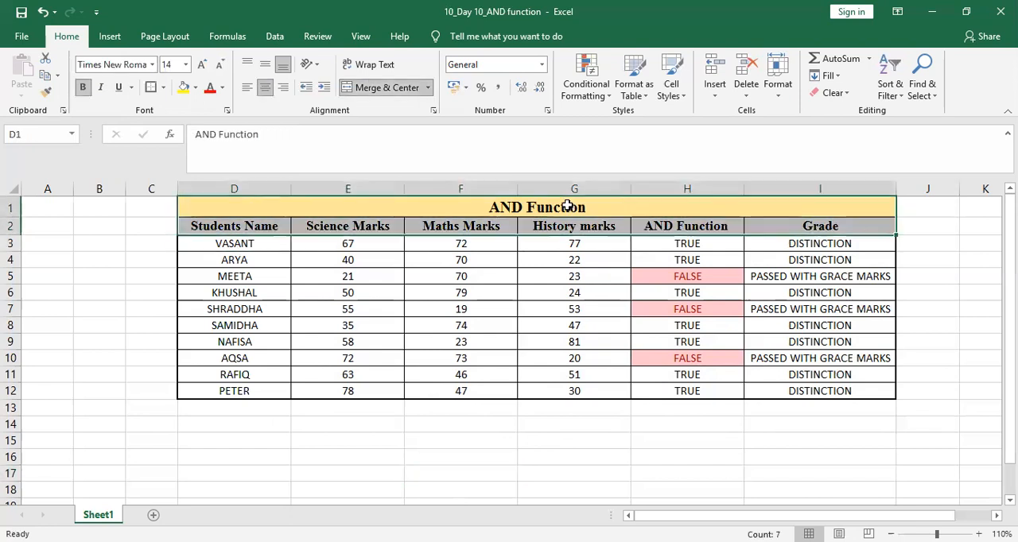